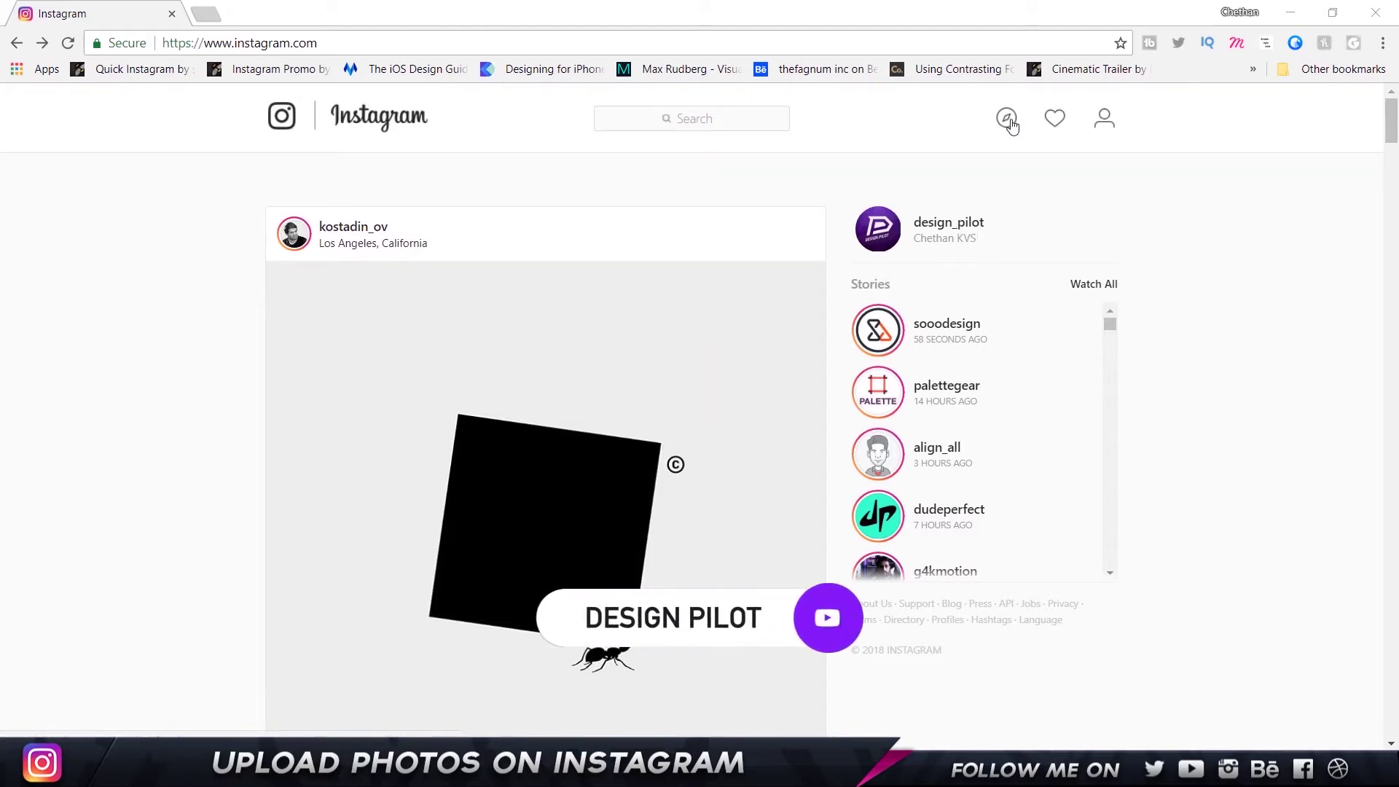
- Open the design_pilot profile page, scroll through its posts, and open Chrome's main menu
left_click(1056, 122)
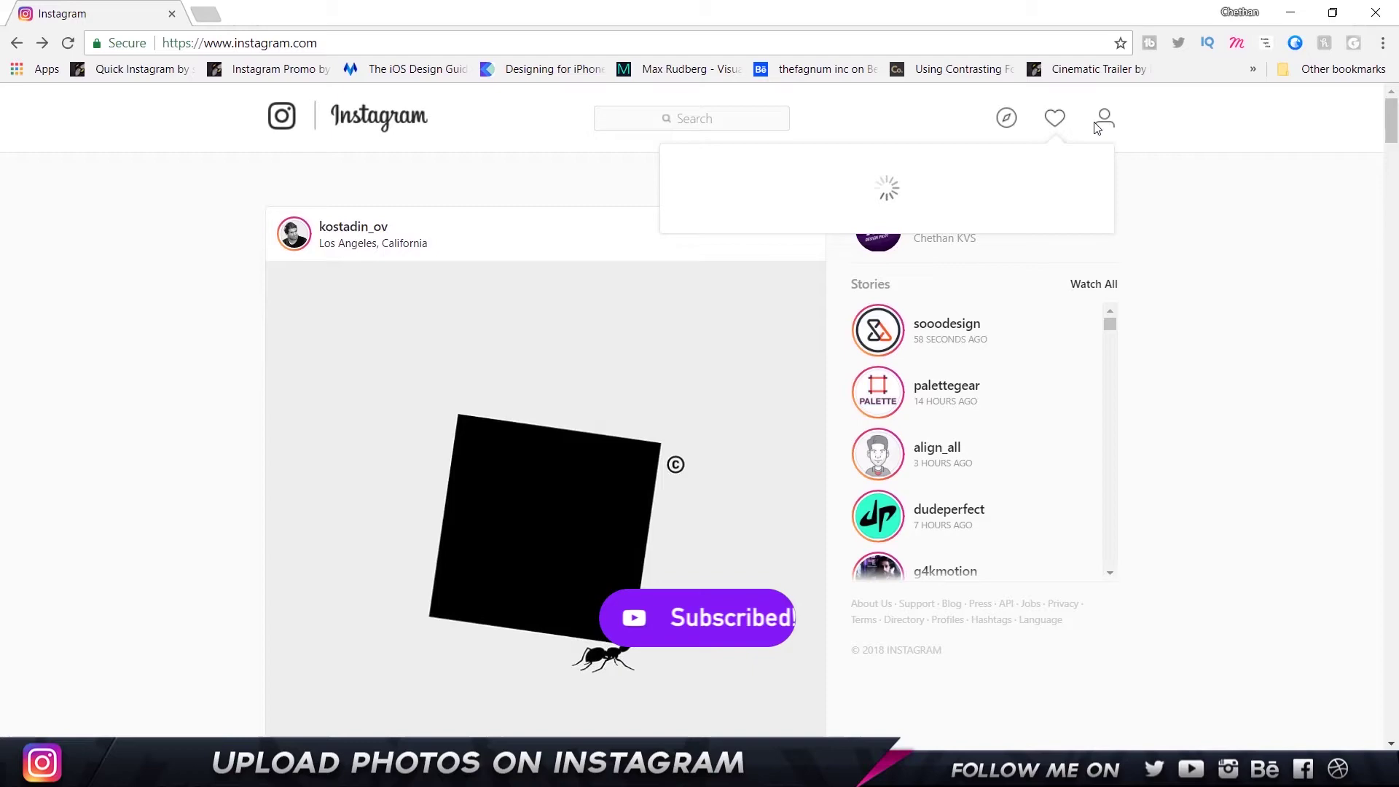
left_click(1102, 118)
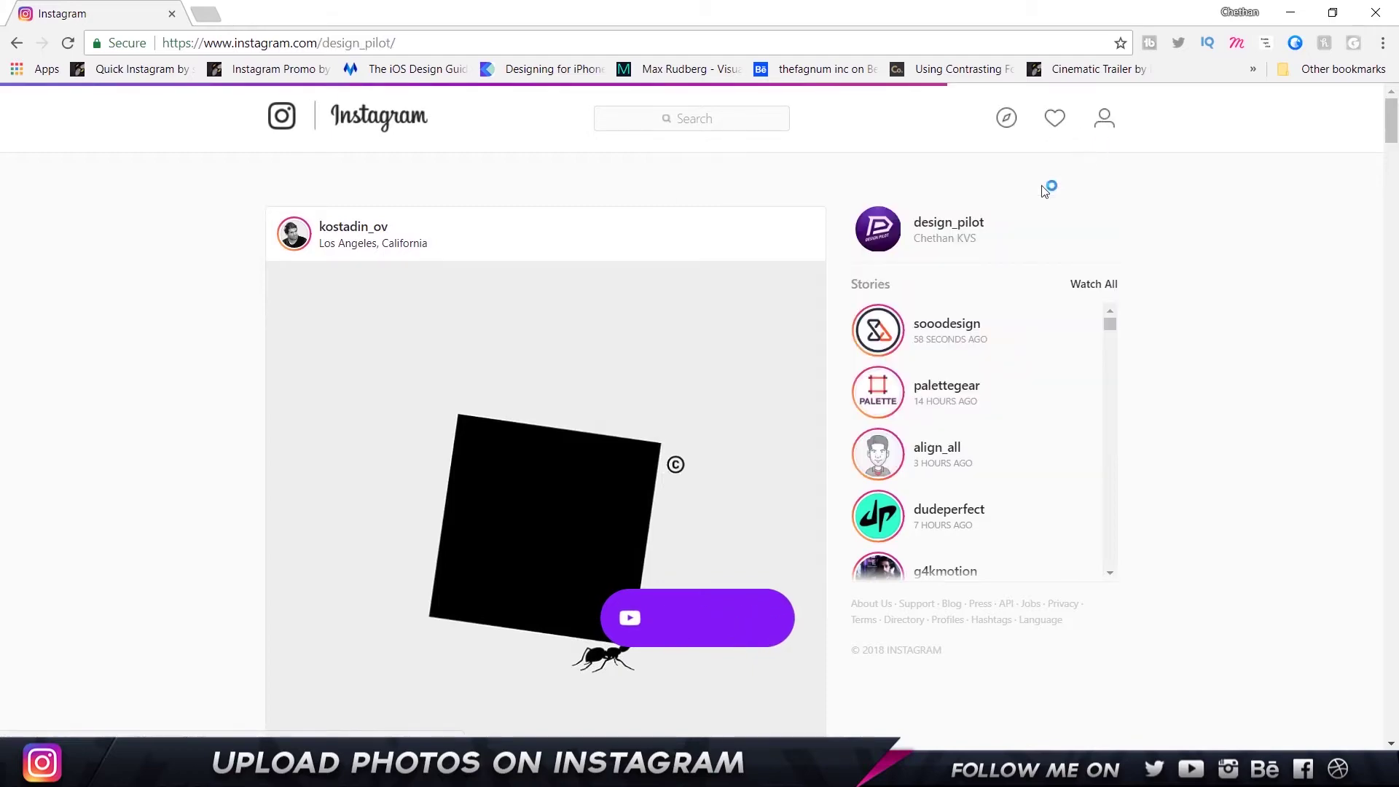
scroll(668, 239, "down", 6)
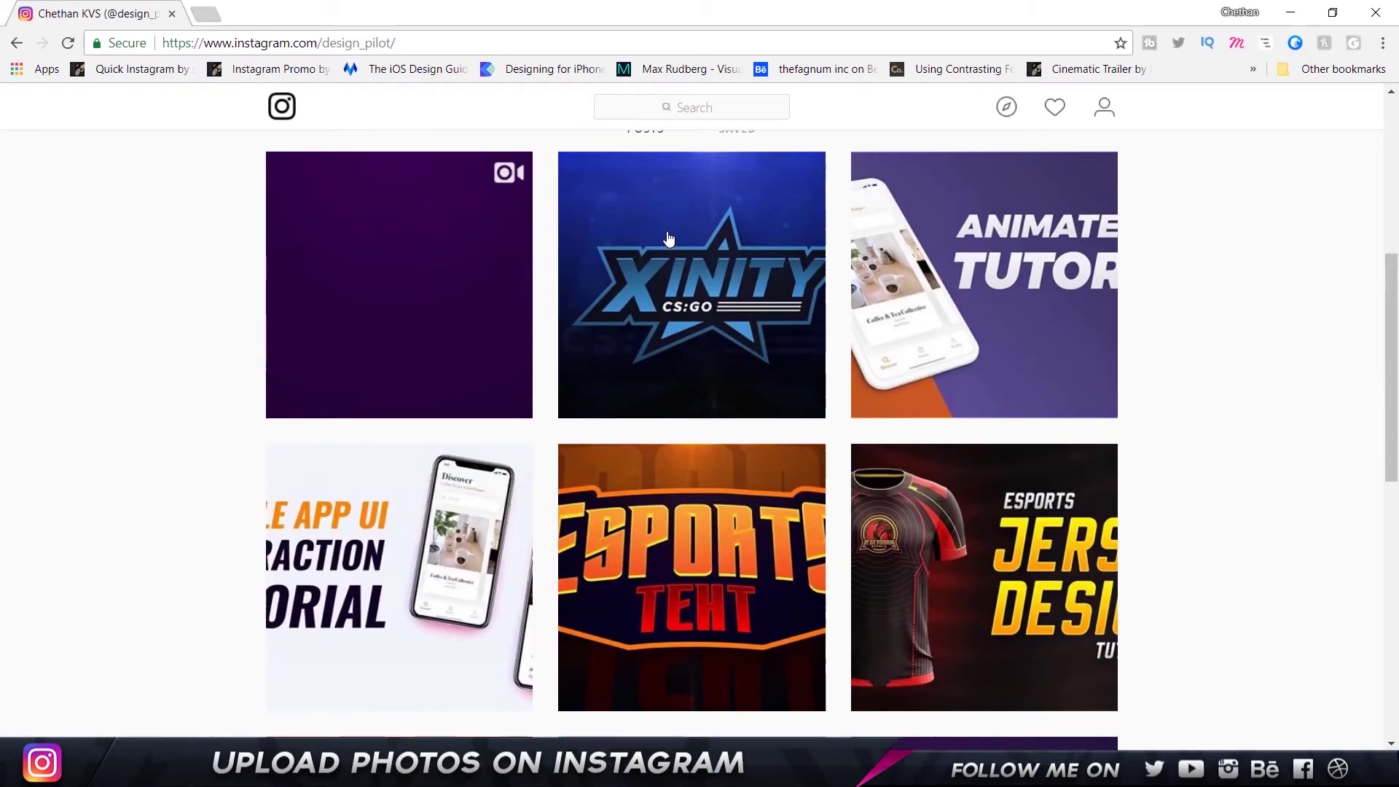
scroll(668, 239, "up", 6)
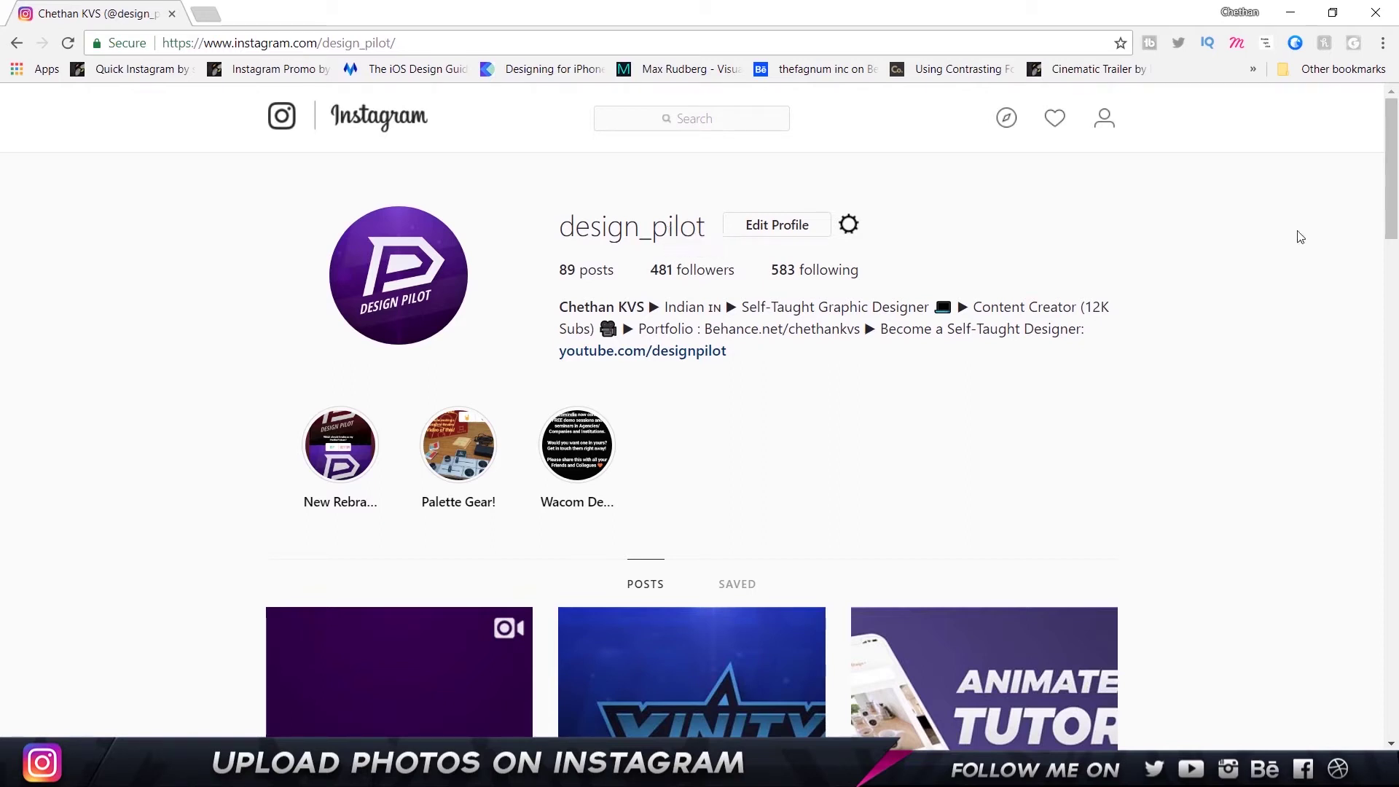
left_click(1381, 43)
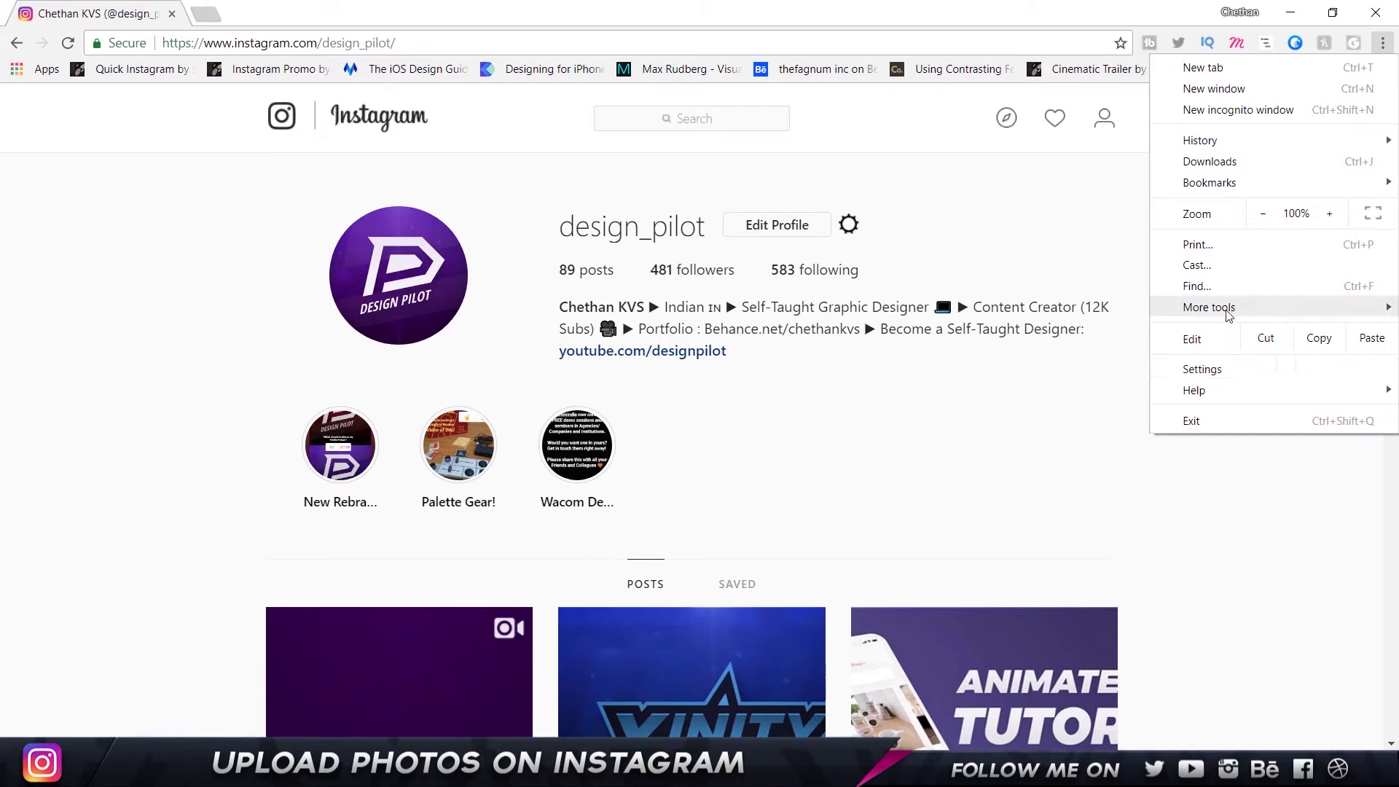
- Open Developer Tools, emulate a mobile device, and reload the profile in Instagram's mobile layout
mouse_move(1209, 307)
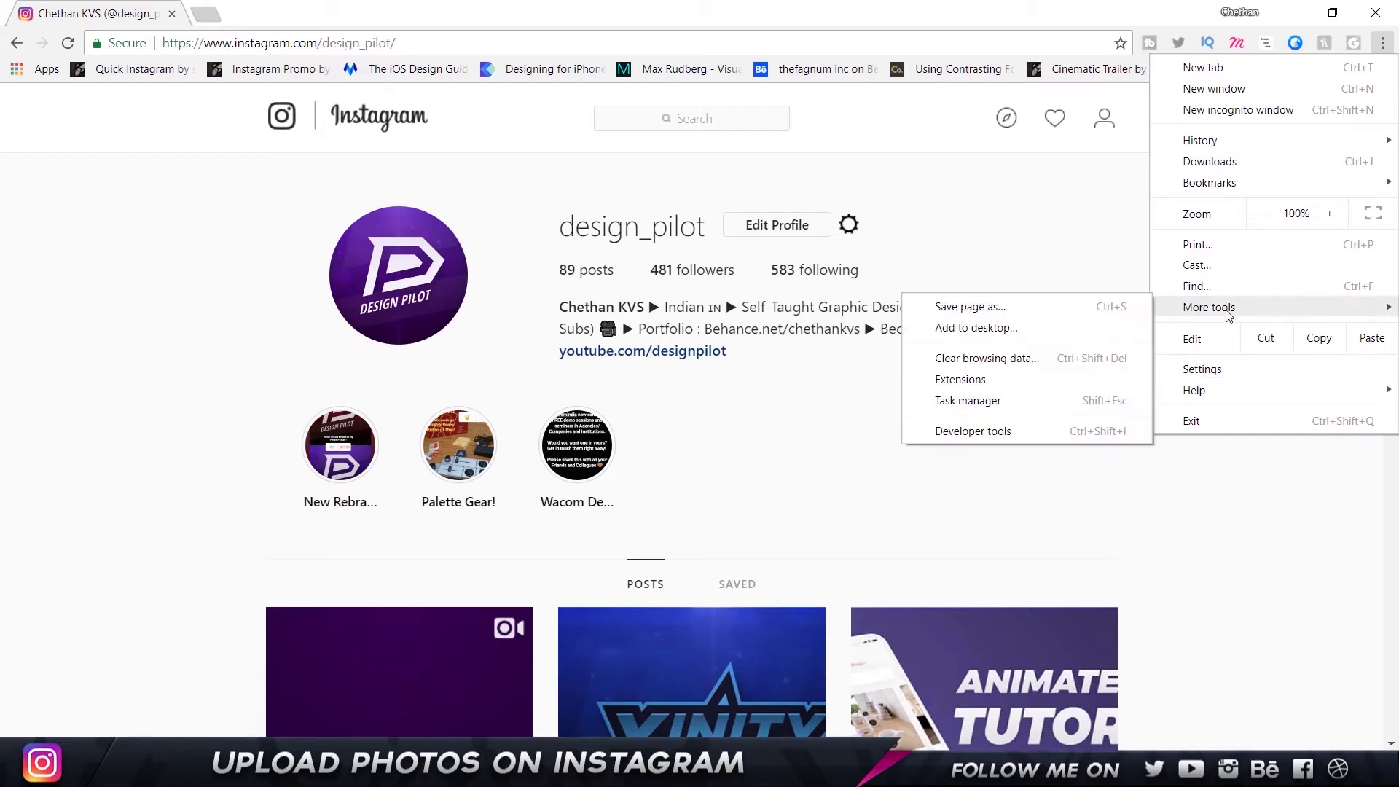
left_click(969, 435)
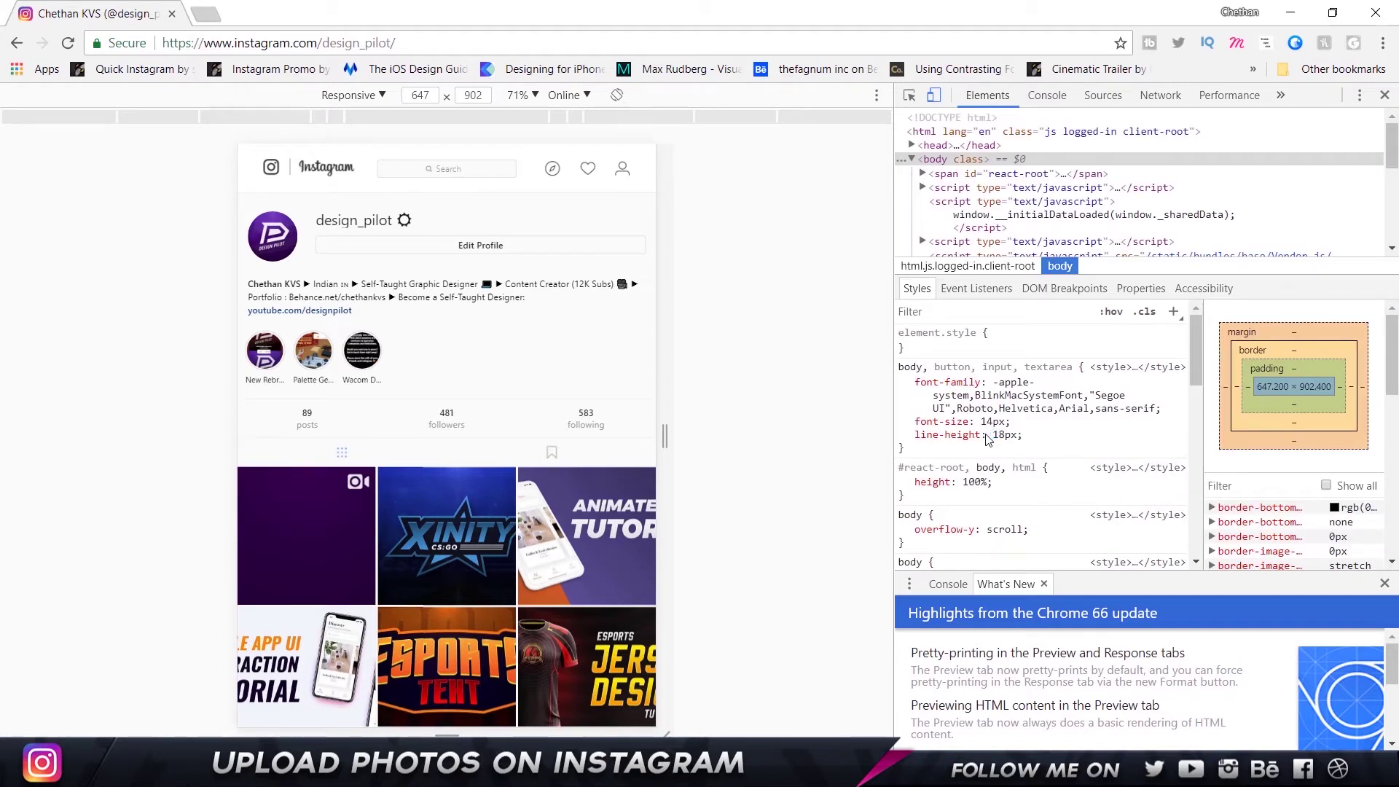
left_click(934, 95)
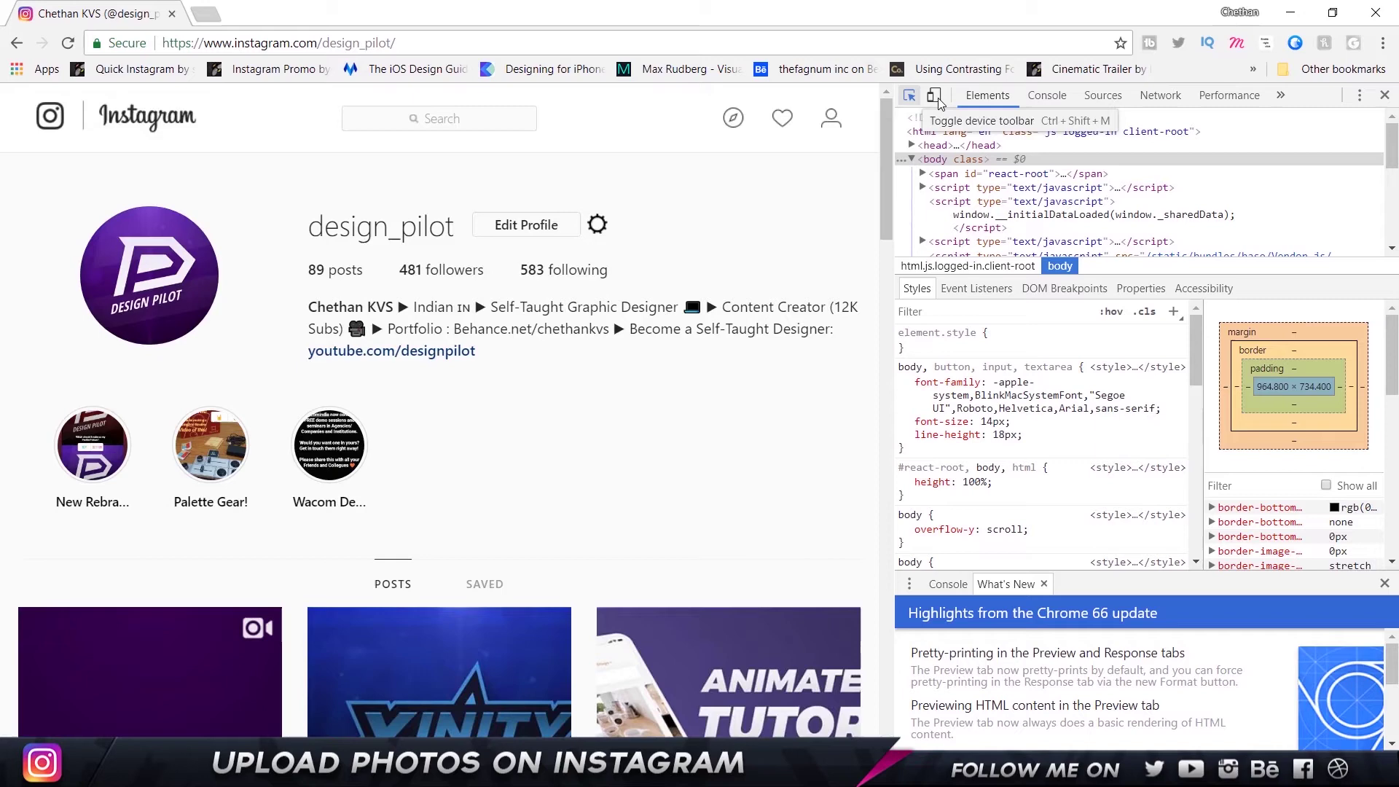
left_click(936, 98)
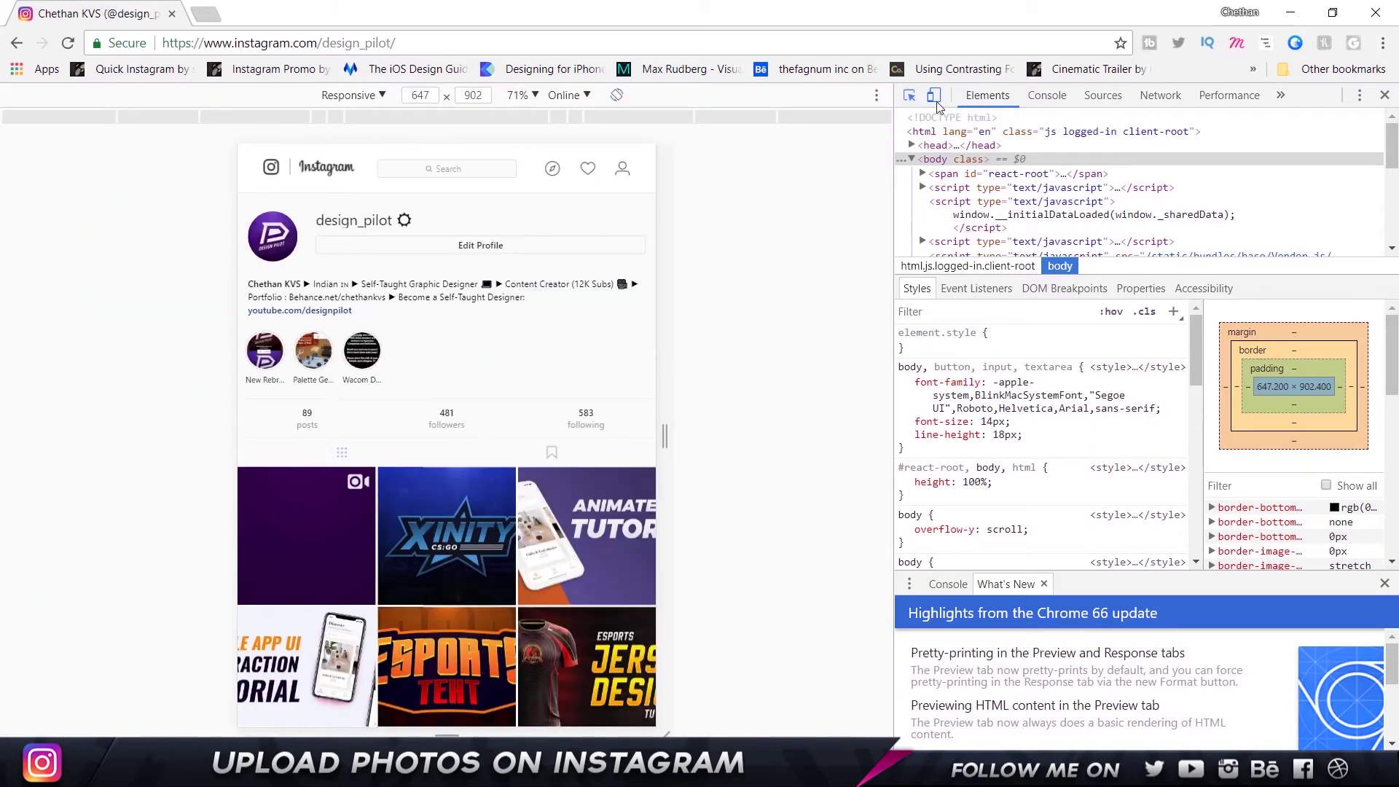
scroll(495, 408, "down", 5)
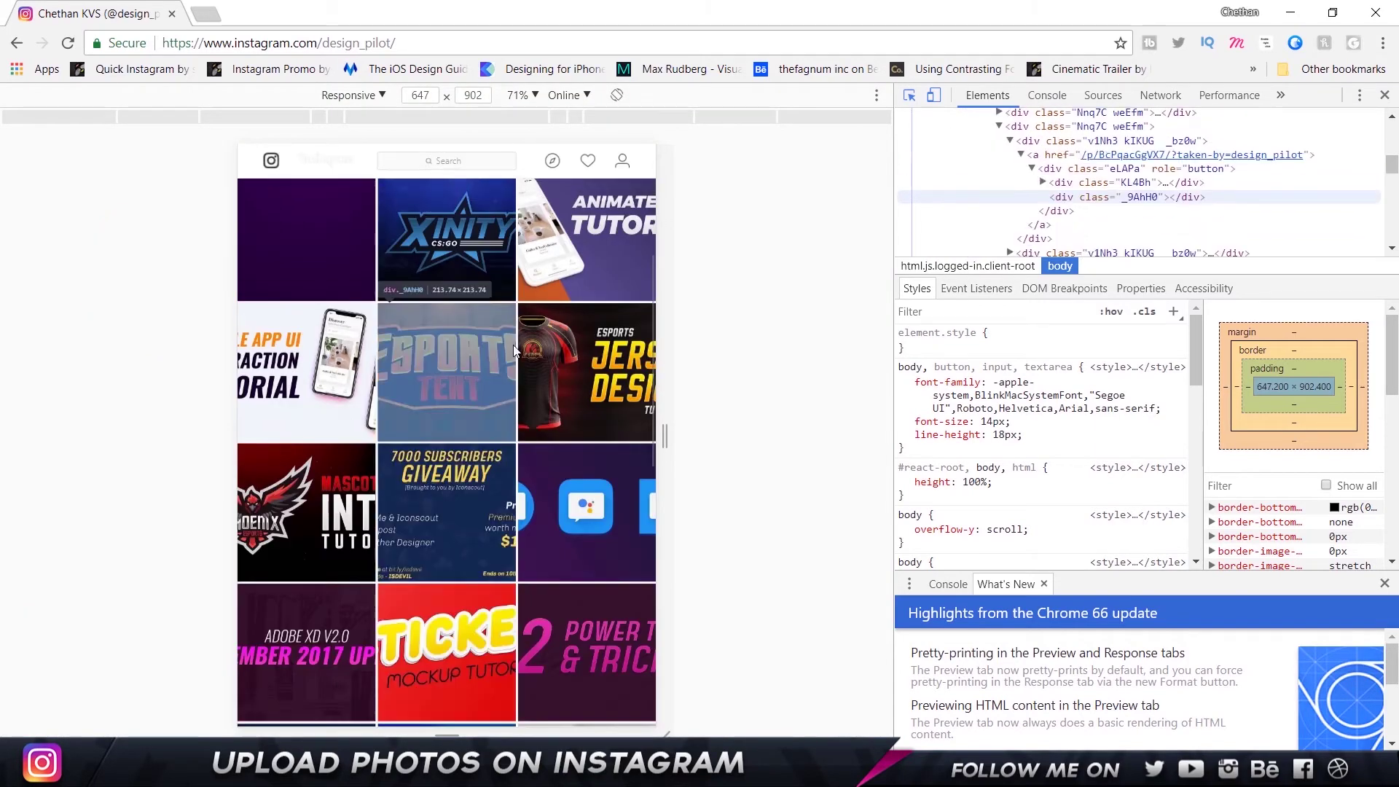
scroll(514, 350, "up", 5)
left_click(67, 42)
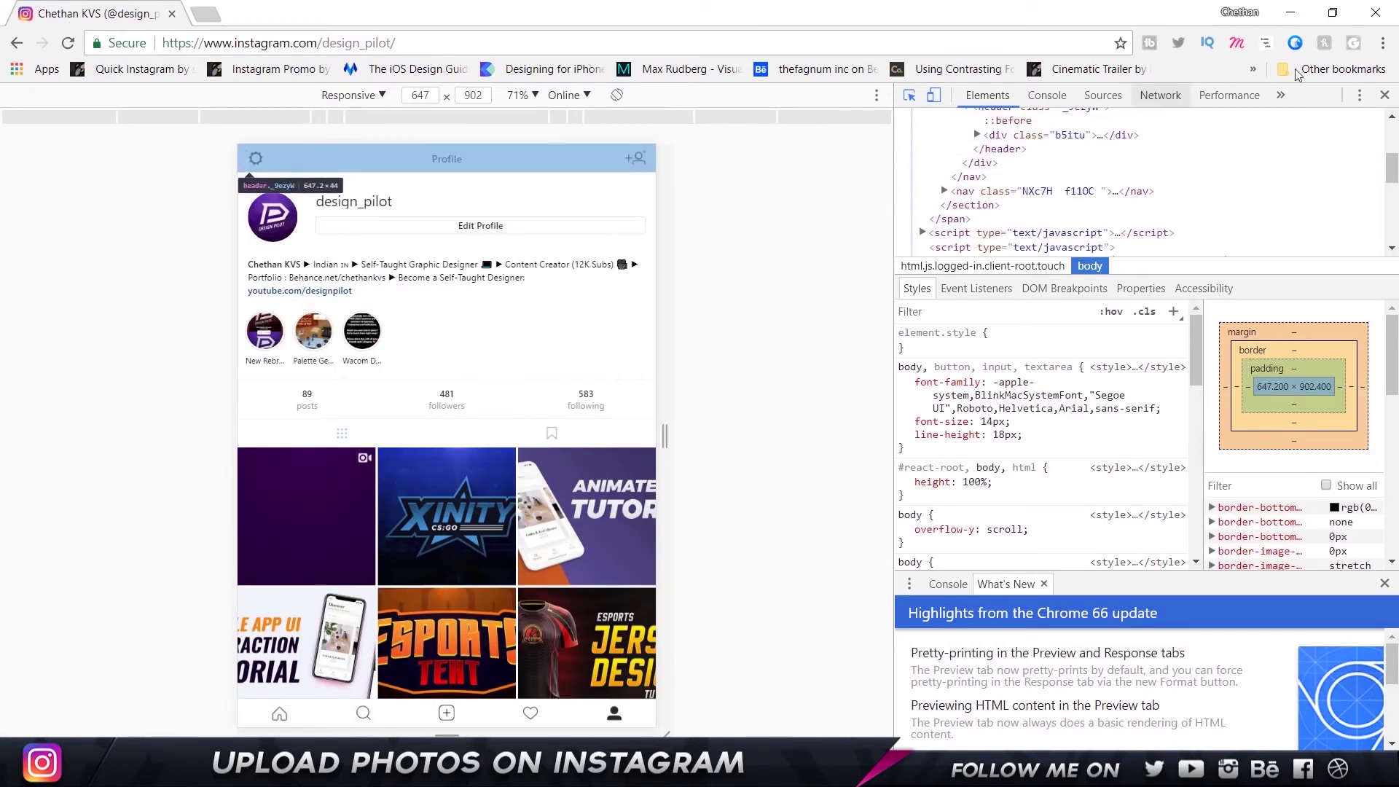
- Close the developer tools and open, then leave, the profile options page
left_click(1384, 95)
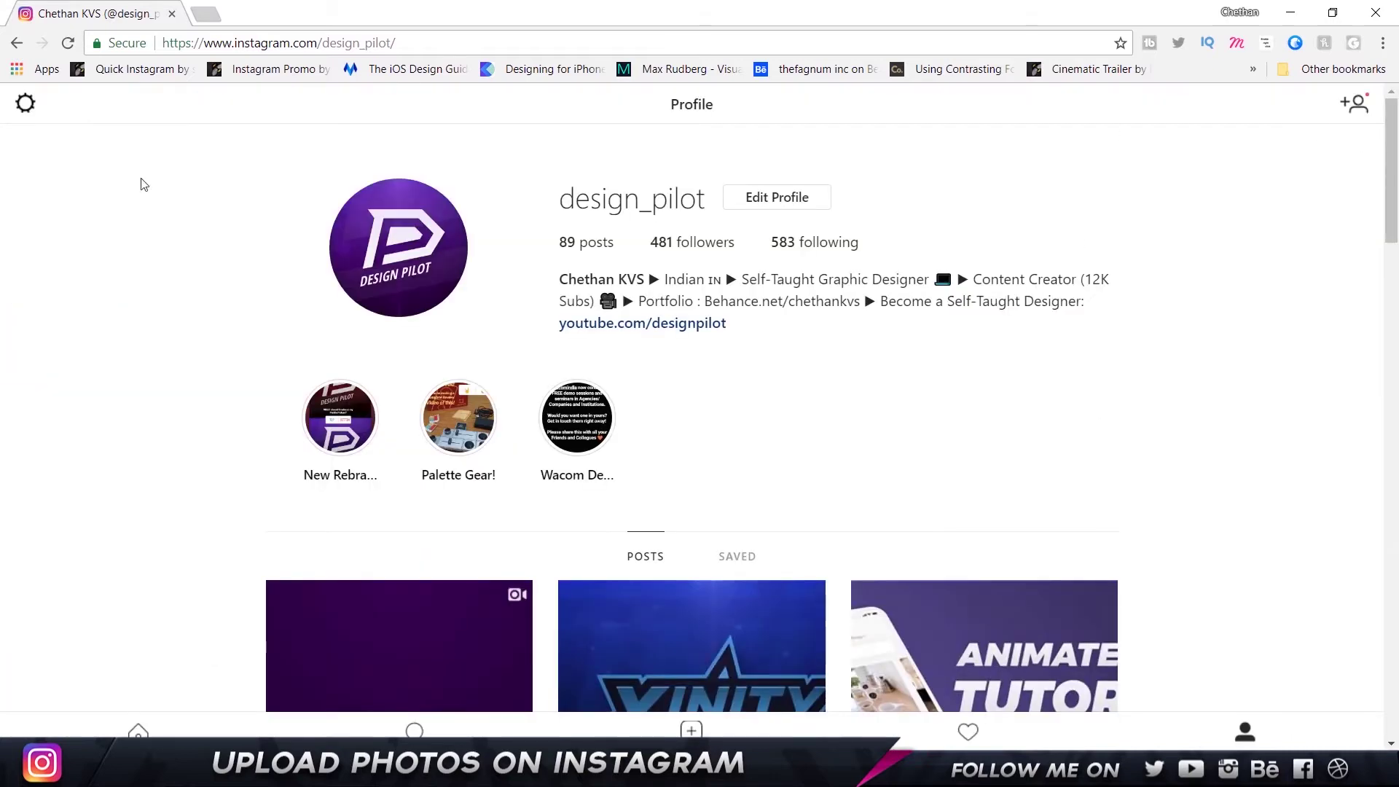
left_click(25, 103)
left_click(24, 104)
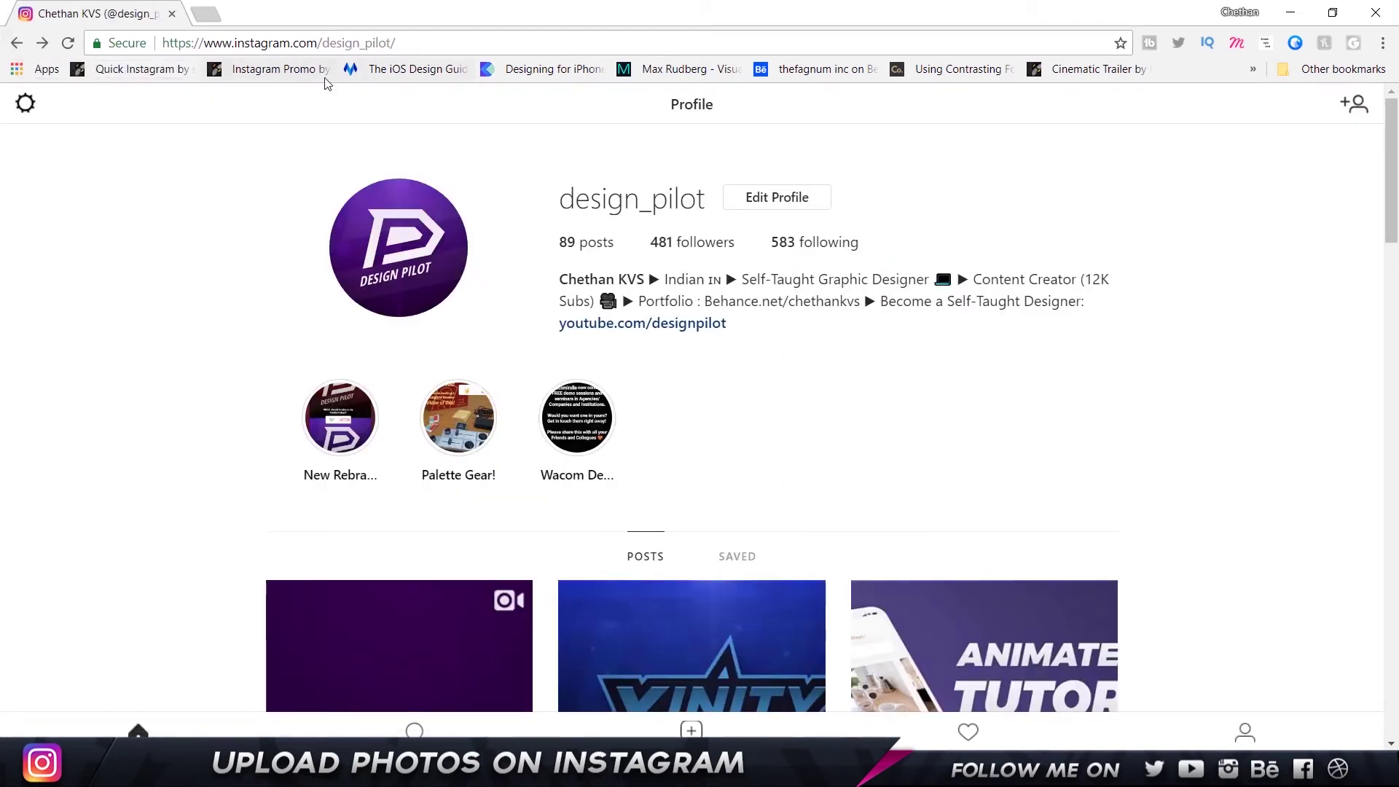
scroll(742, 271, "down", 2)
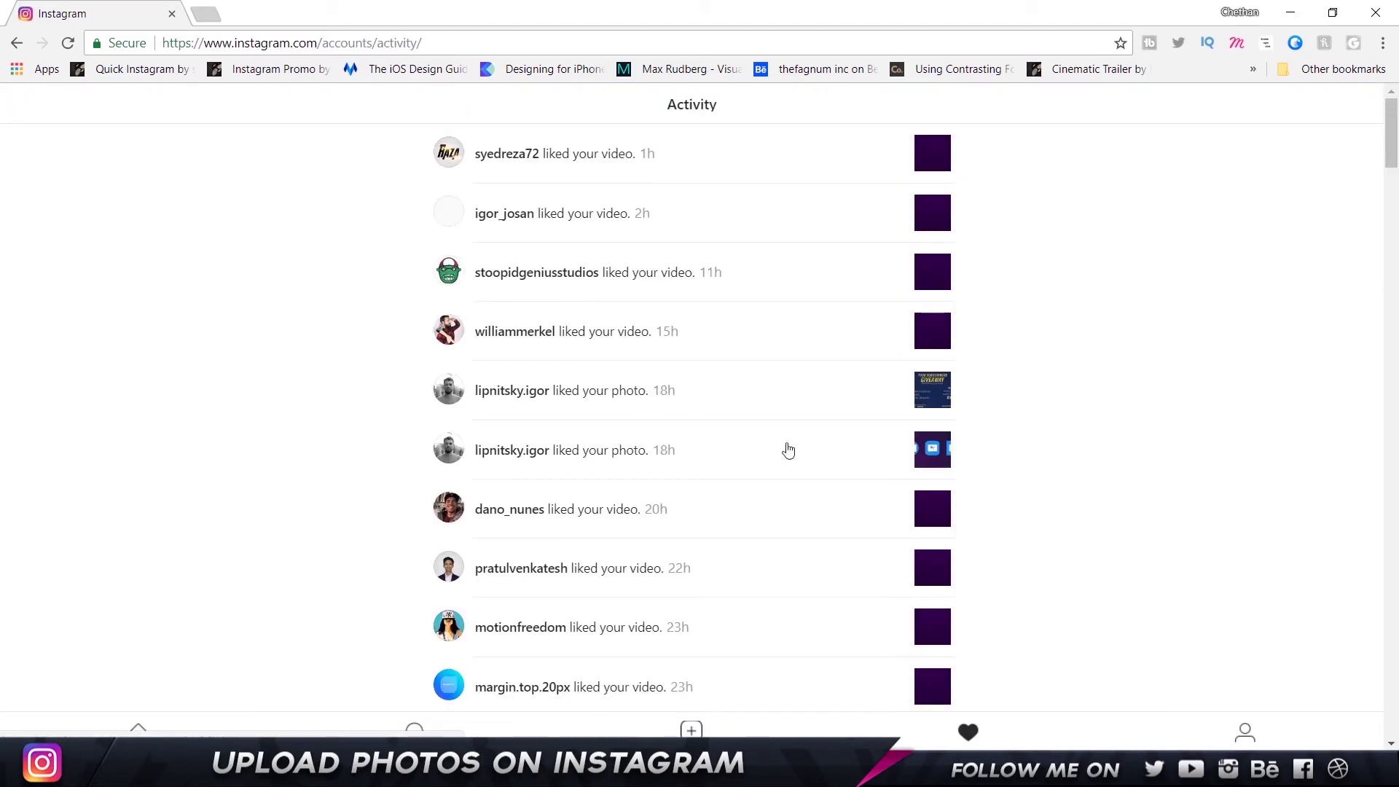
left_click(1253, 739)
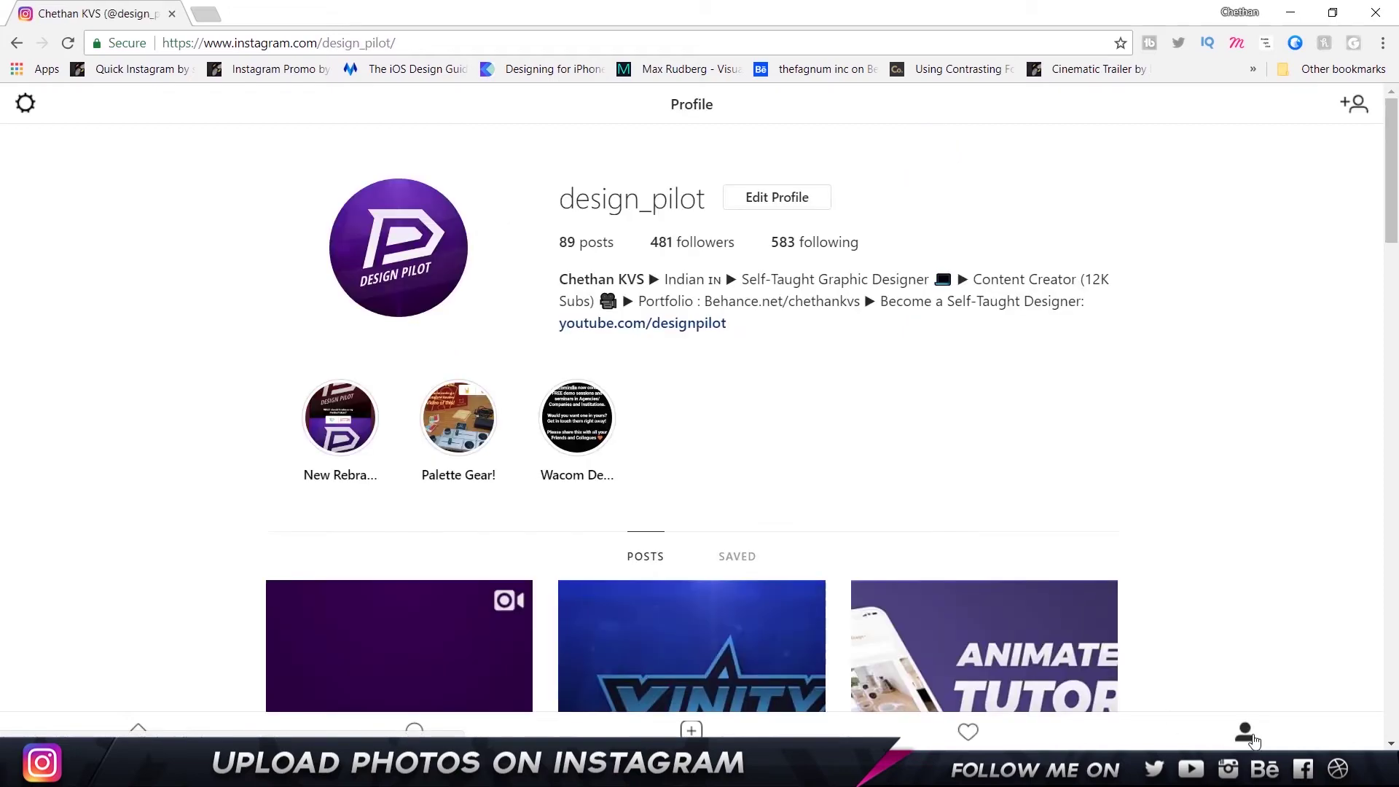
- View the profile's saved posts, then switch back to its own posts
scroll(711, 477, "down", 2)
left_click(737, 405)
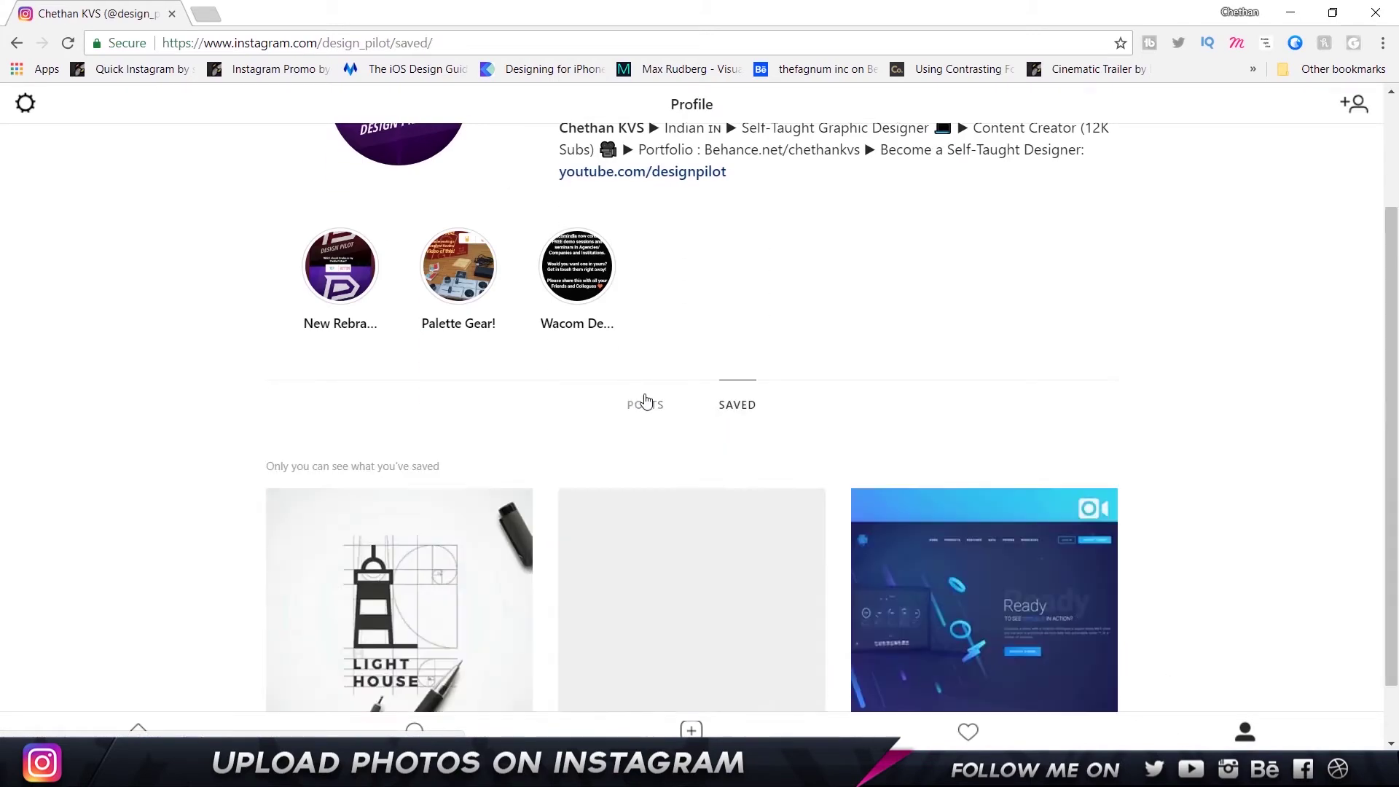
left_click(645, 401)
scroll(671, 328, "up", 2)
- Open Edit Profile and start a new photo post, bringing up the Design Pilot Logo folder
left_click(797, 201)
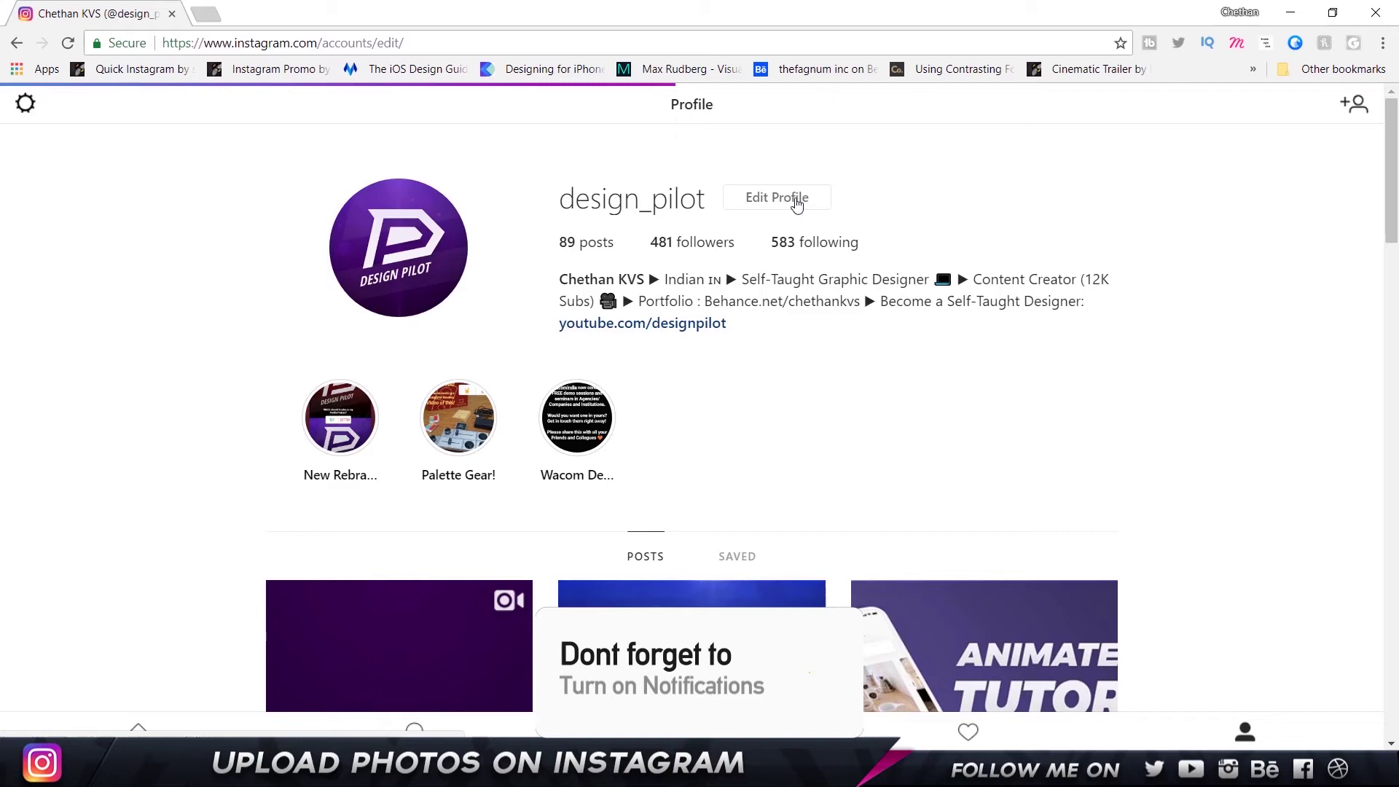
scroll(777, 251, "down", 1)
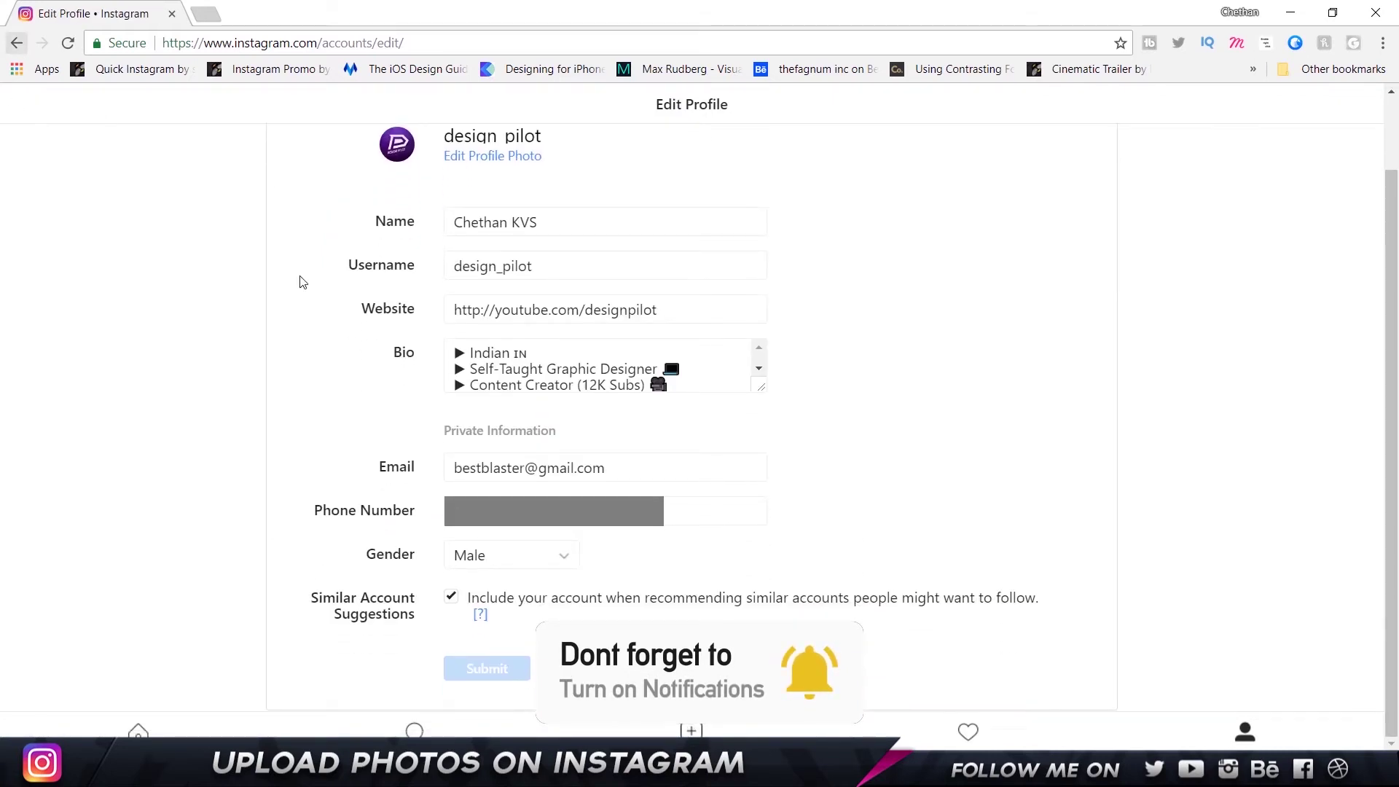
left_click(691, 730)
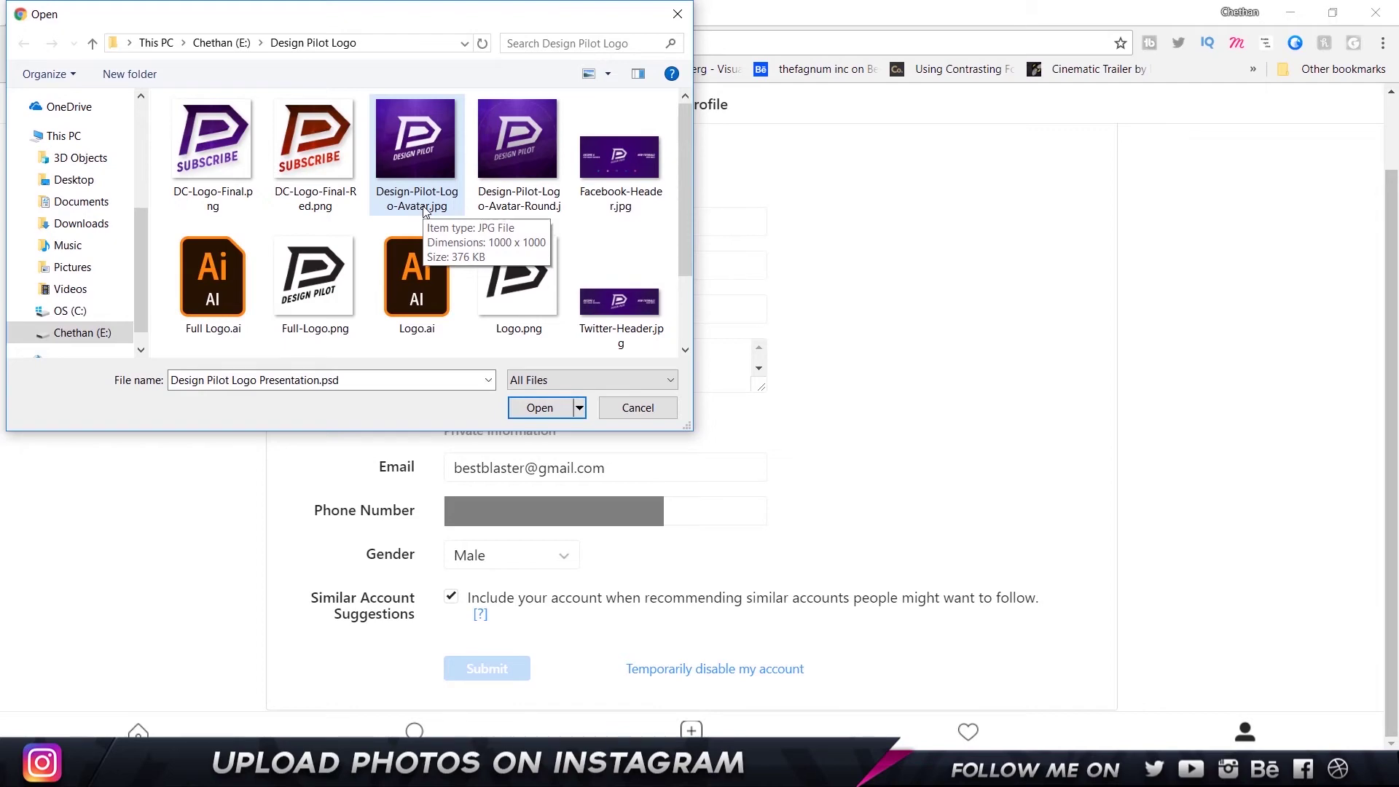
- Load Design-Pilot-Logo-Avatar.jpg into the new post and advance to the caption step
left_click(425, 209)
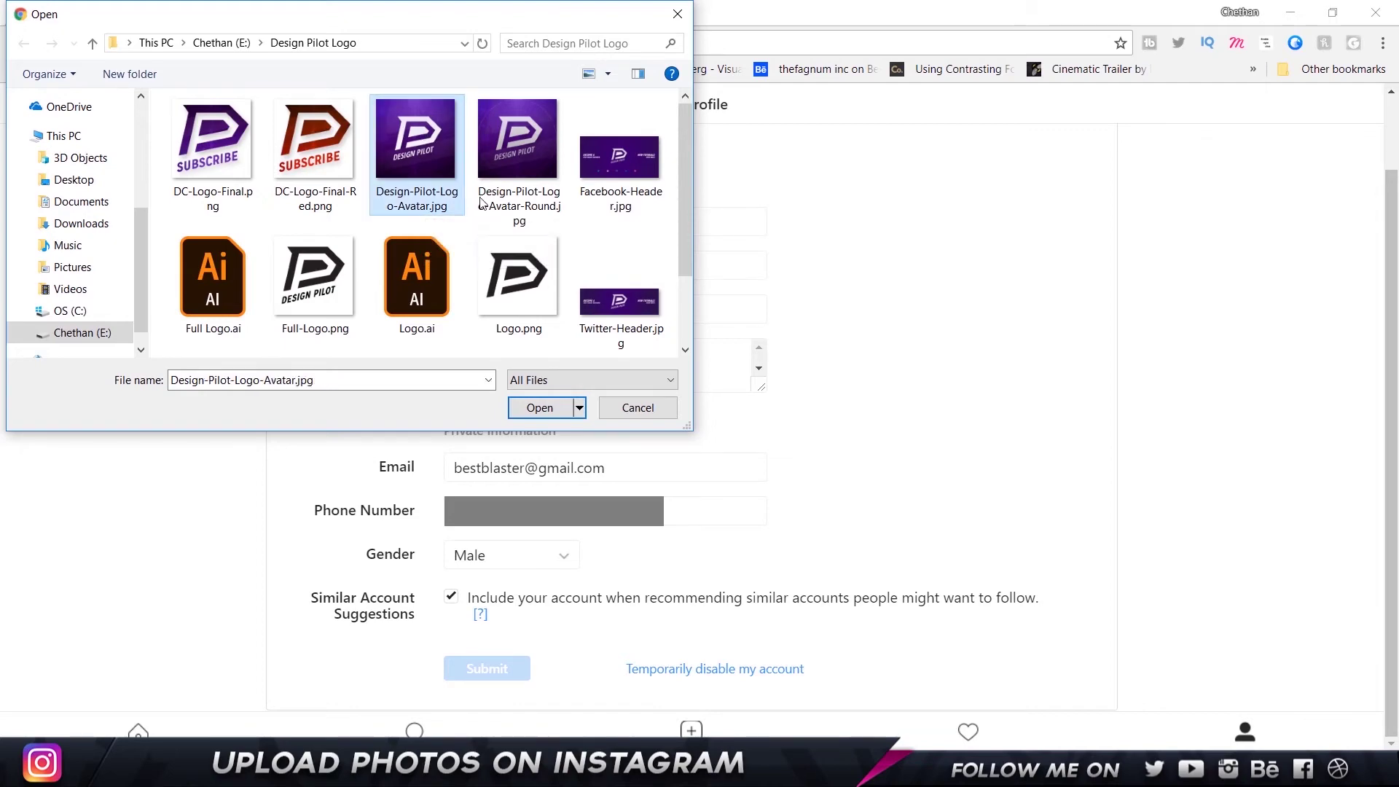
left_click(548, 409)
scroll(861, 210, "down", 10)
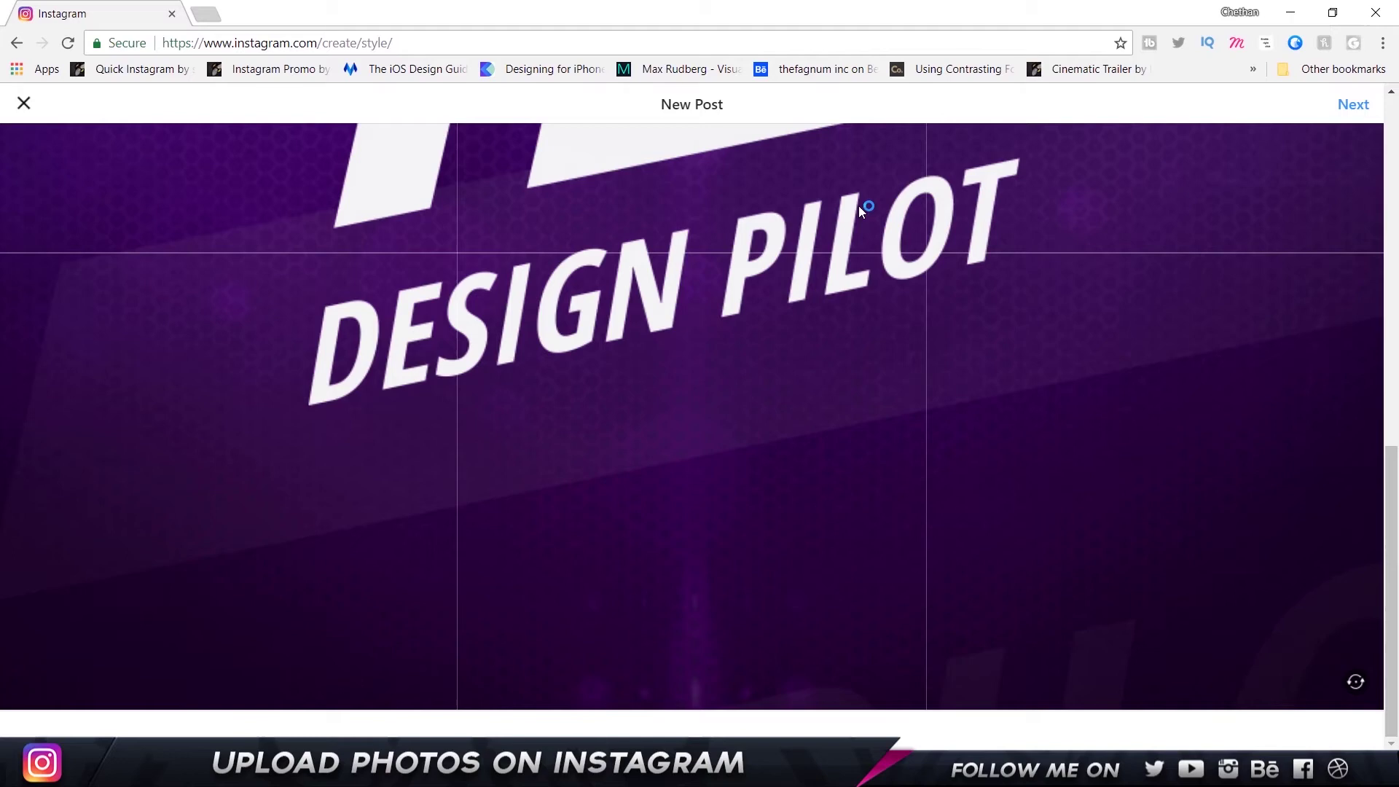
scroll(858, 205, "up", 10)
left_click(1356, 106)
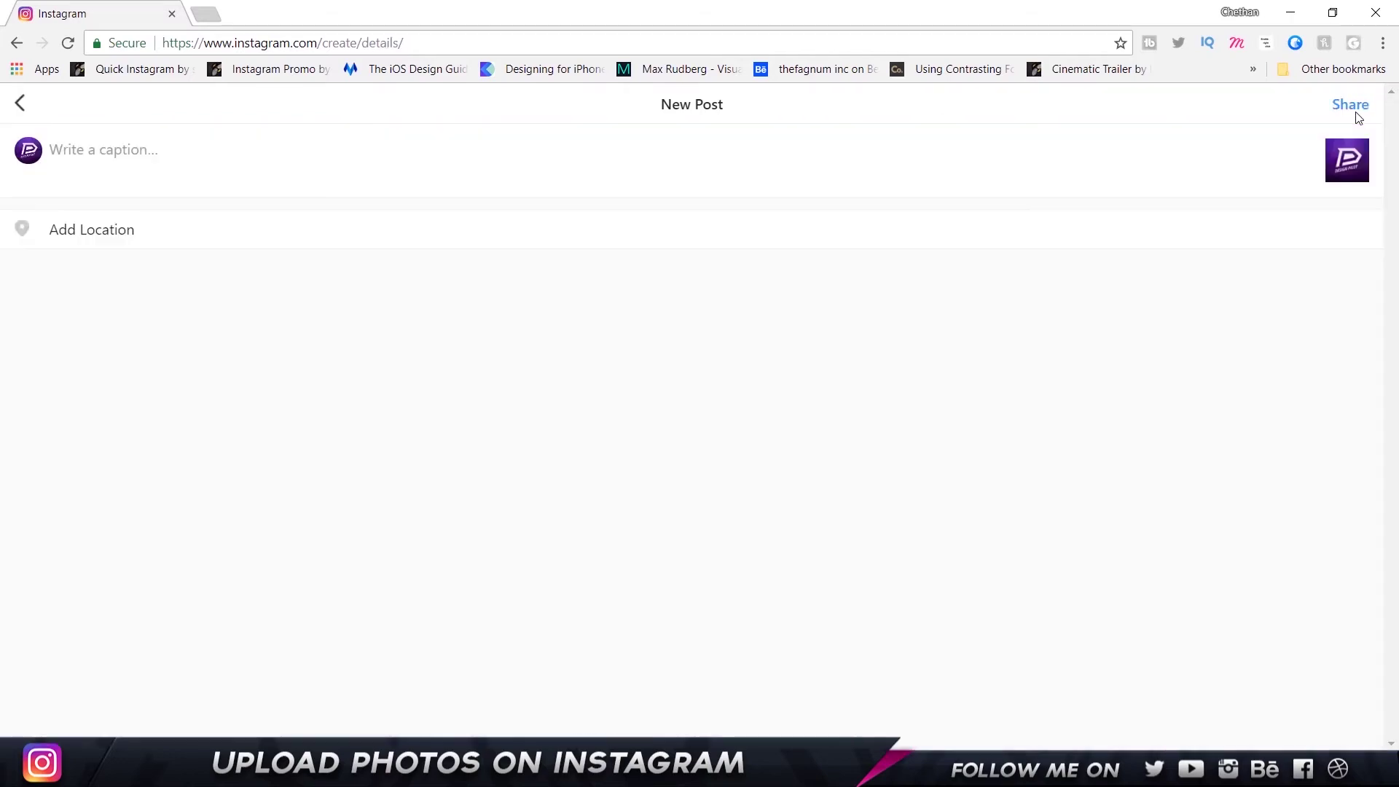
- Caption the post 'This is Awesome!!!'
left_click(248, 166)
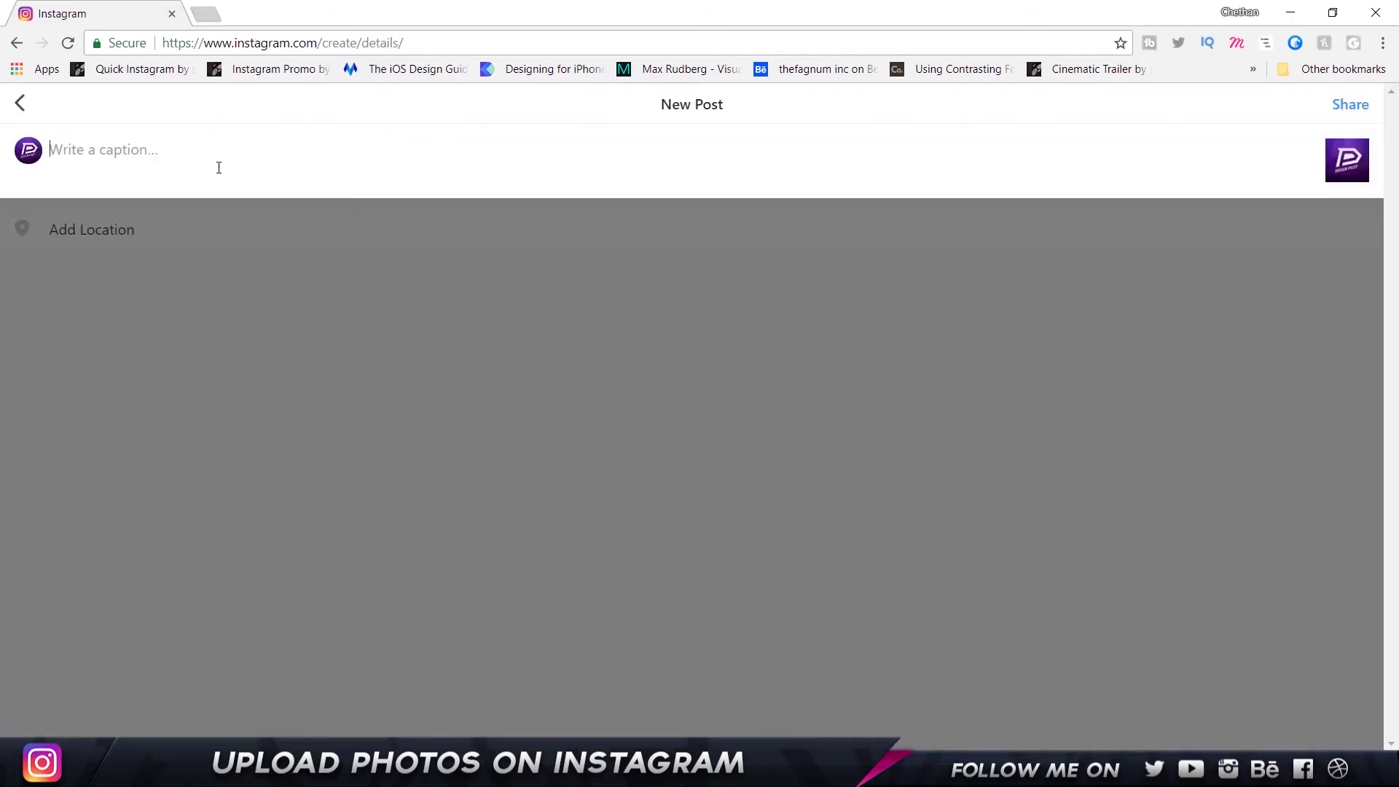
type("This is Awesome!!!")
left_click(108, 241)
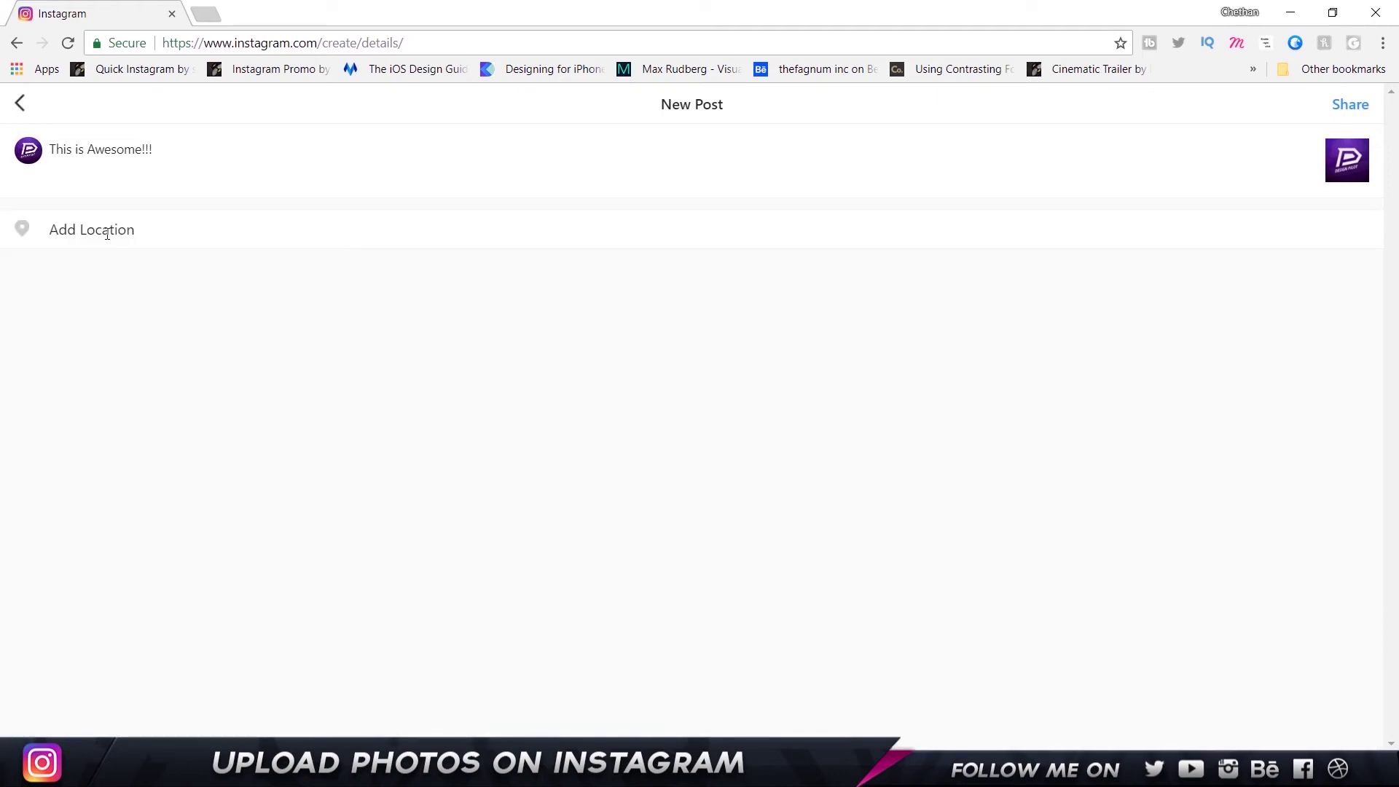
- Try adding a location, dismissing the browser permission request and location services notice
left_click(107, 234)
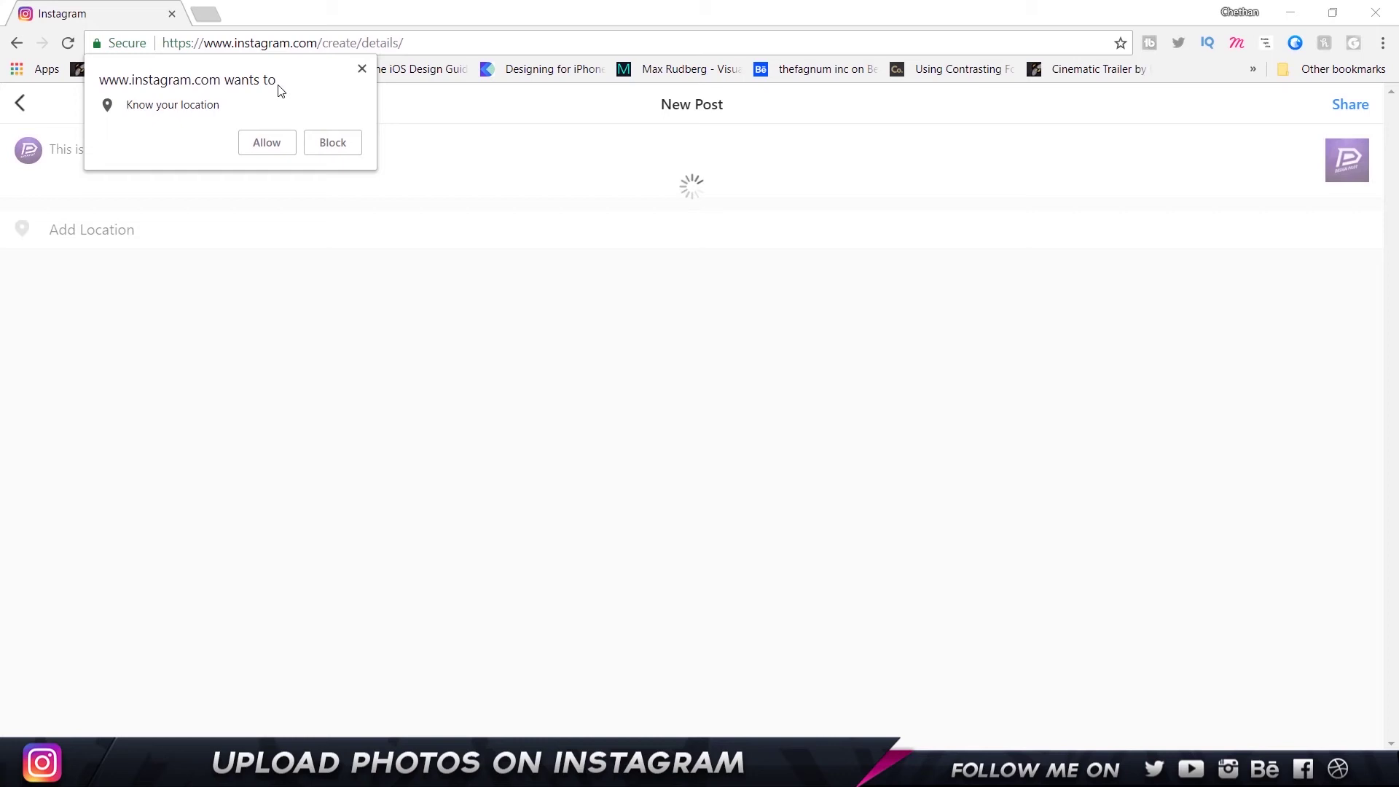
left_click(361, 68)
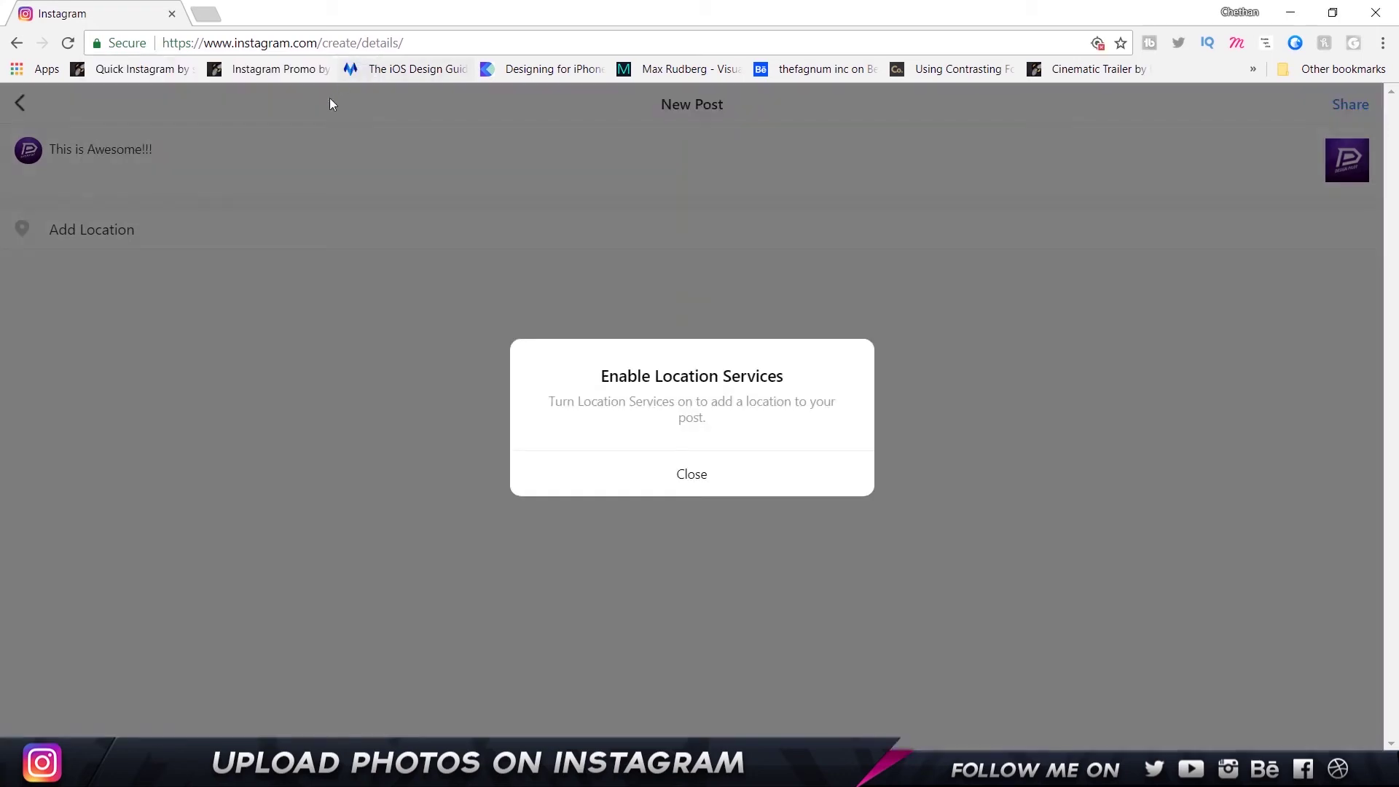
left_click(658, 489)
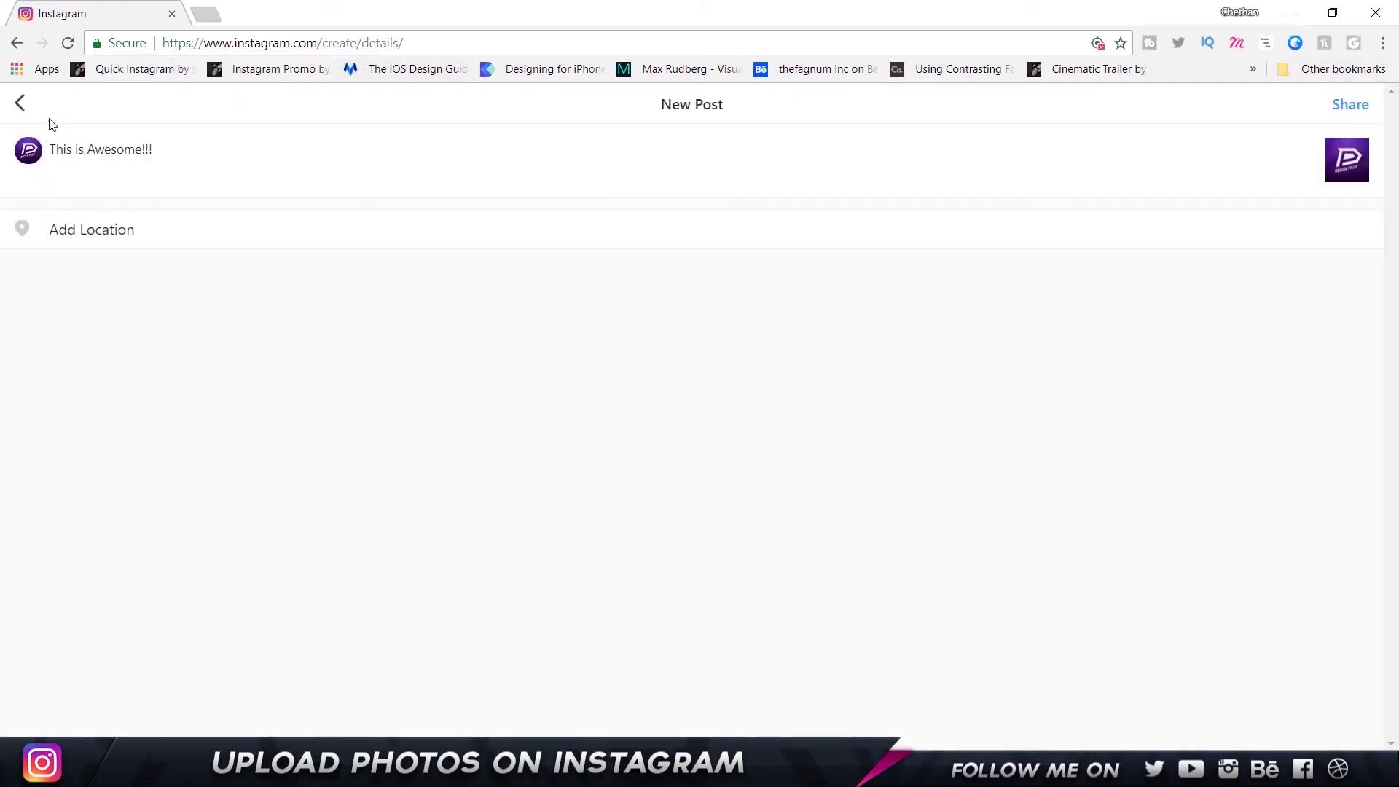
- Discard the unfinished post and go to the Explore page
left_click(20, 104)
left_click(22, 109)
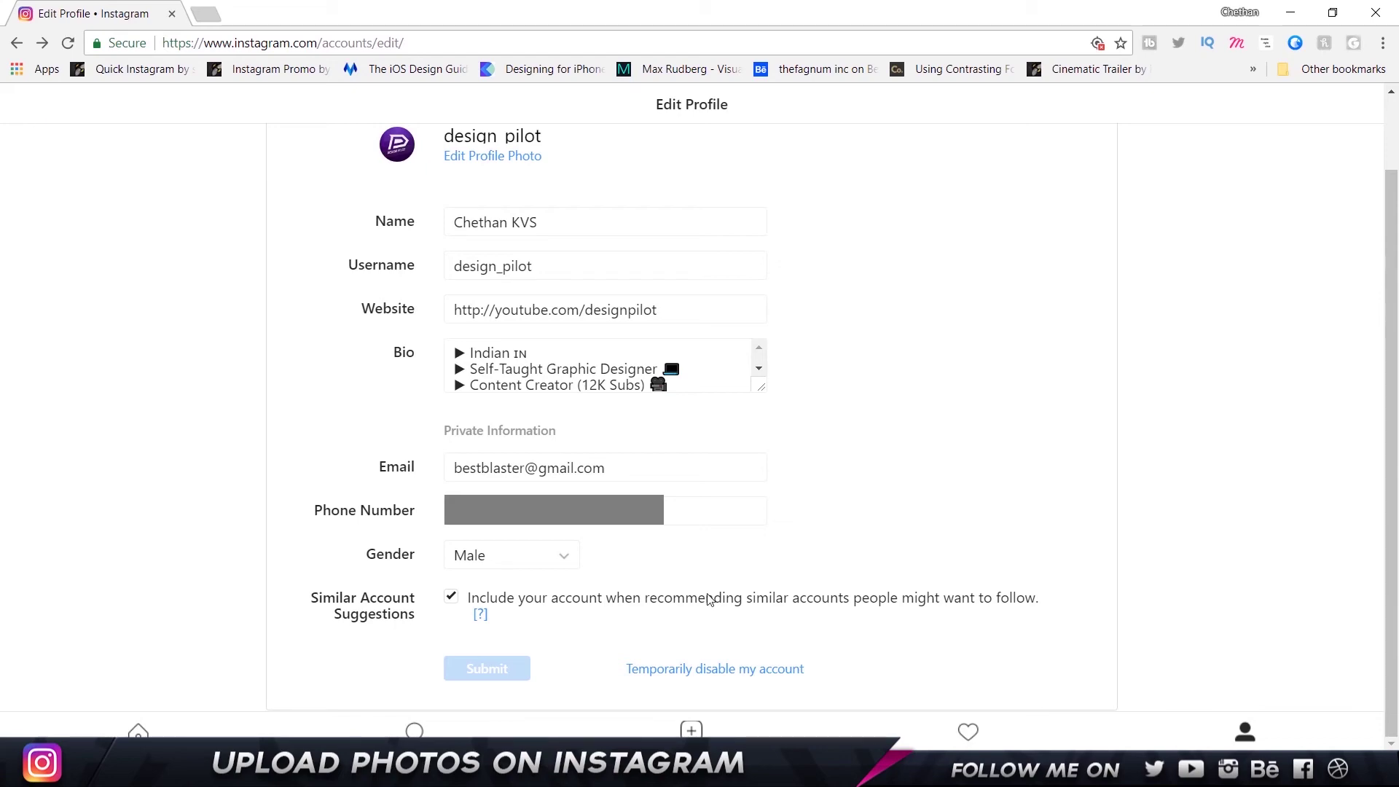
left_click(440, 730)
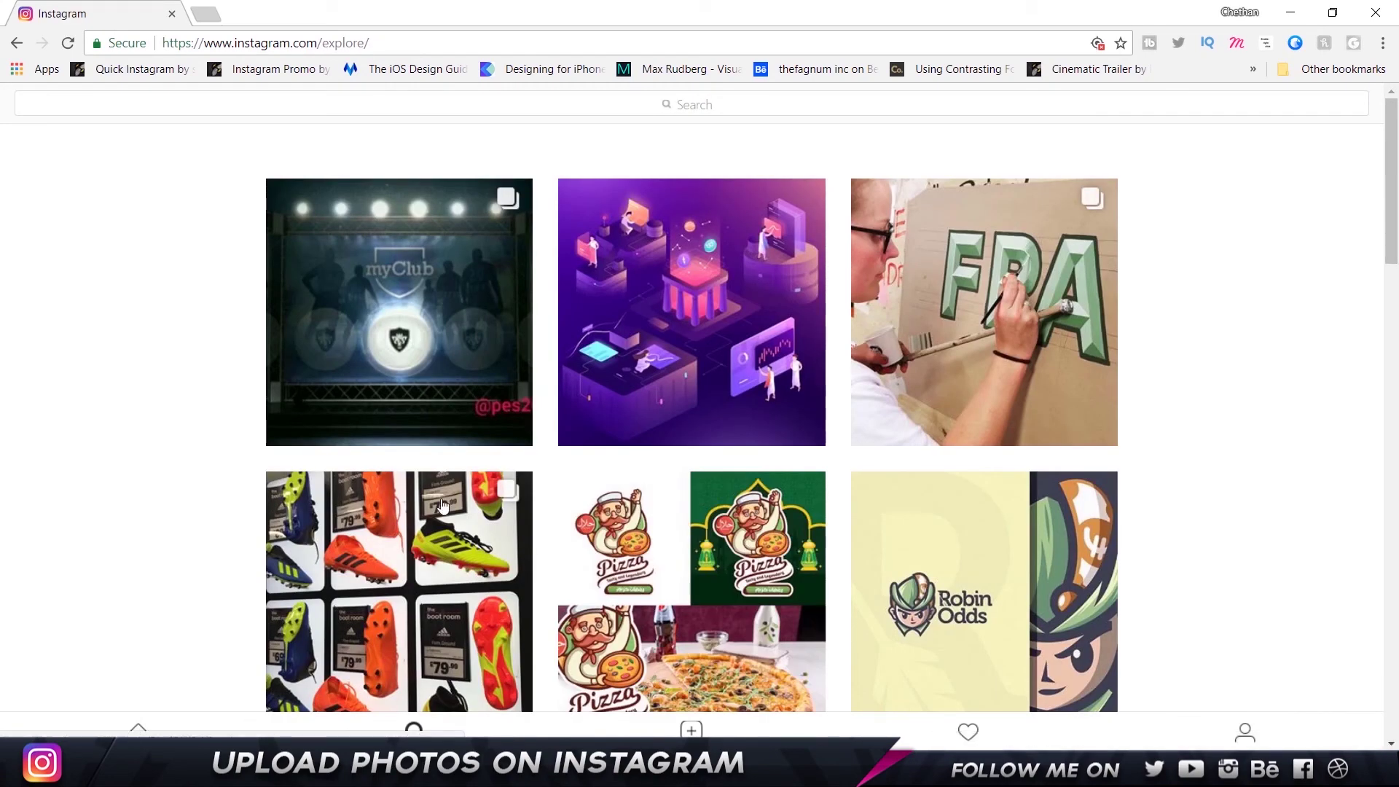
- Return to the home feed and tap Your Story to add a story
scroll(1055, 277, "down", 6)
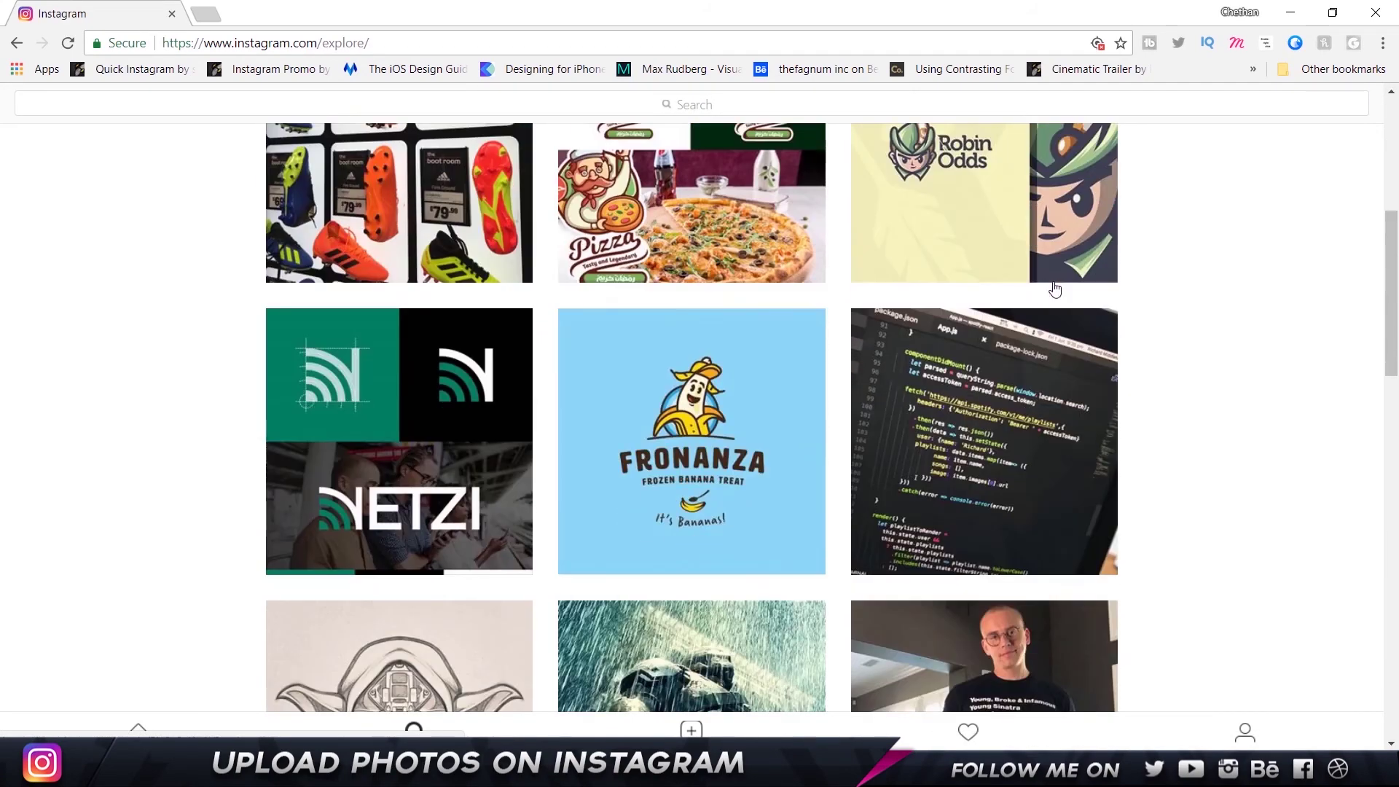
left_click(138, 730)
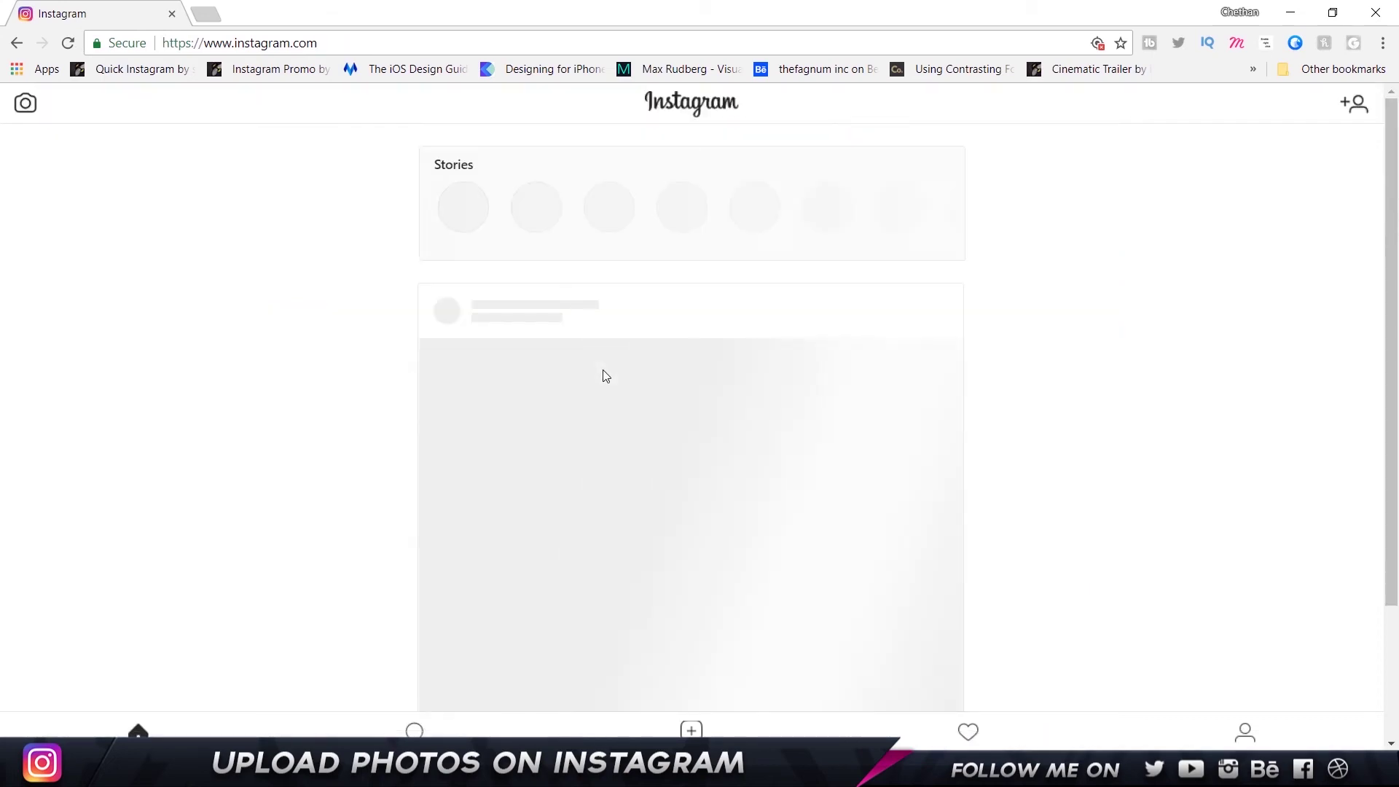
left_click(473, 197)
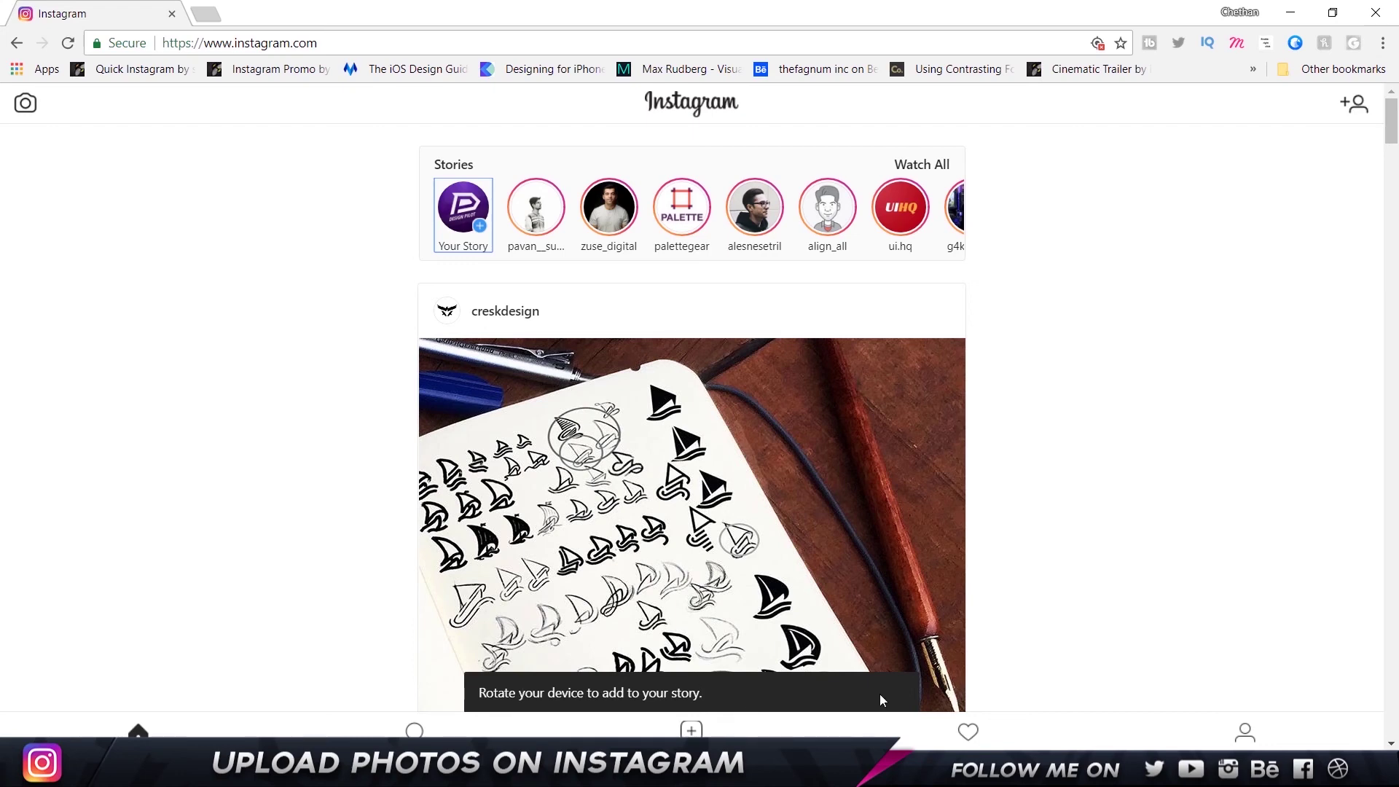
left_click(1382, 43)
mouse_move(1243, 309)
left_click(972, 431)
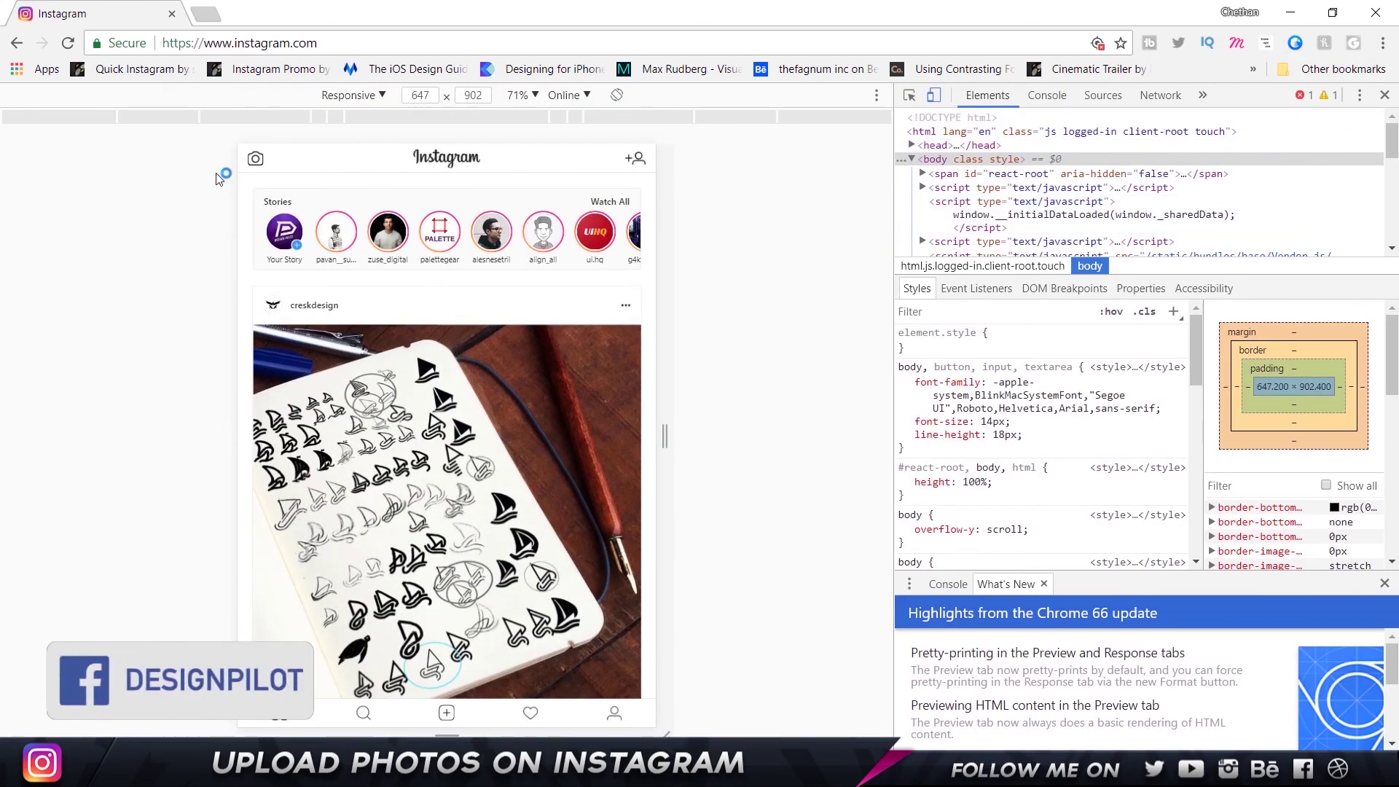
left_click(284, 232)
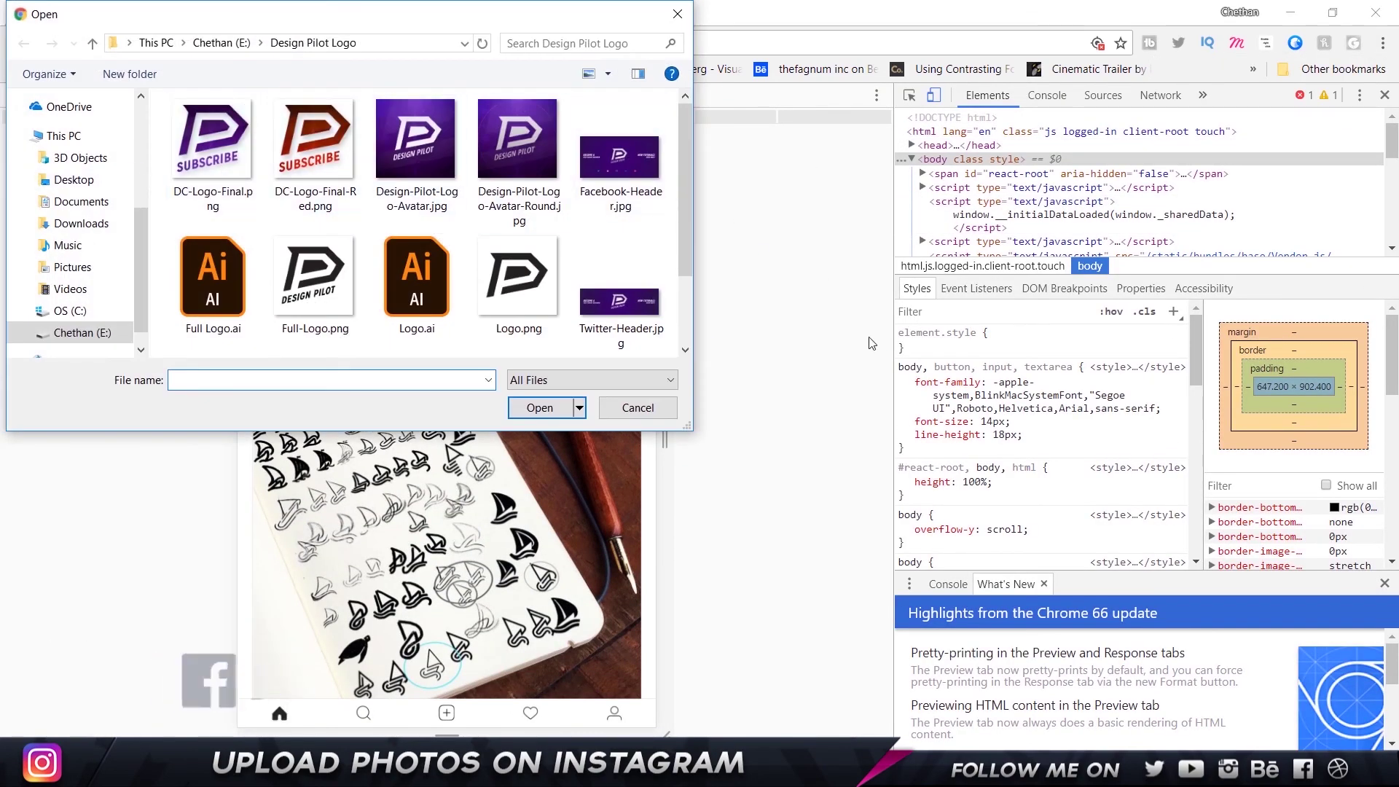
left_click(634, 408)
key("F12")
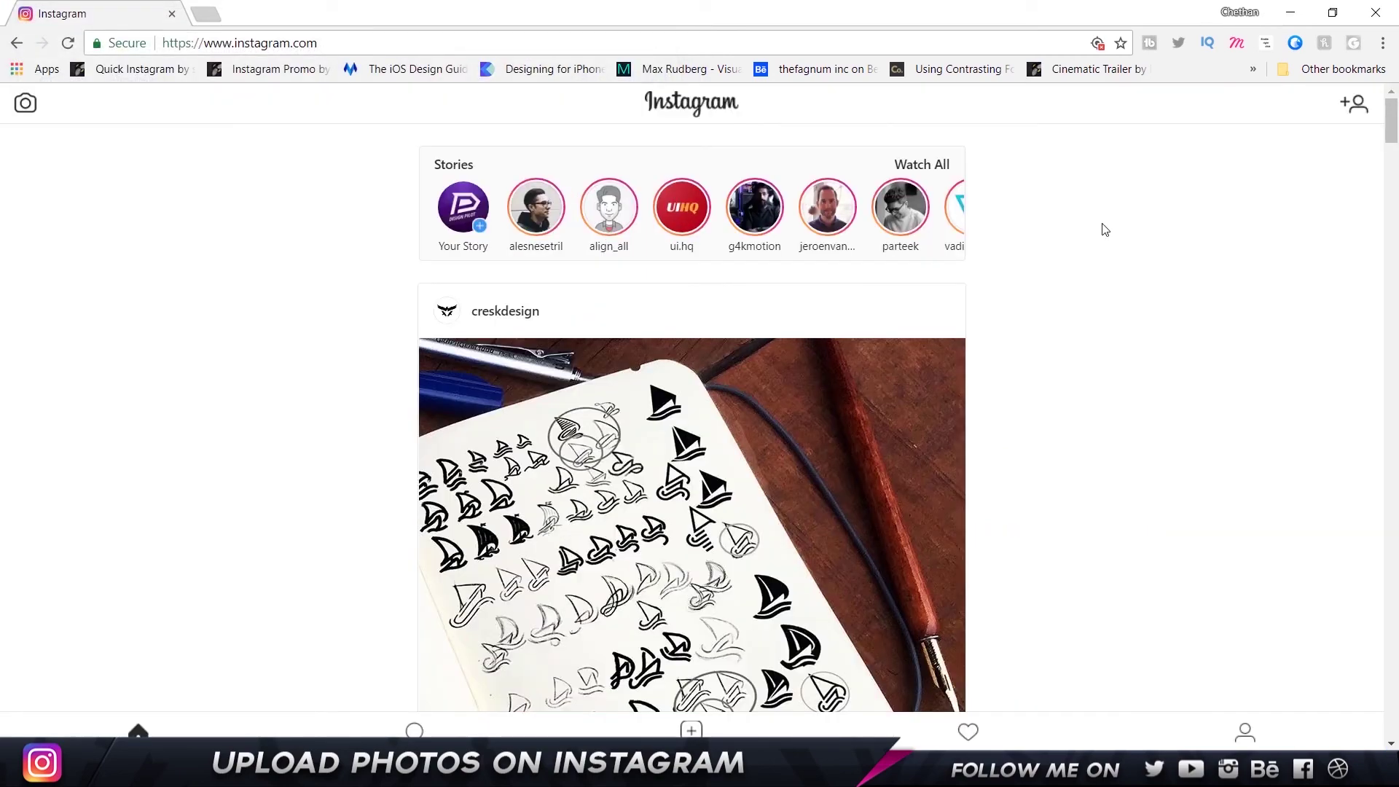